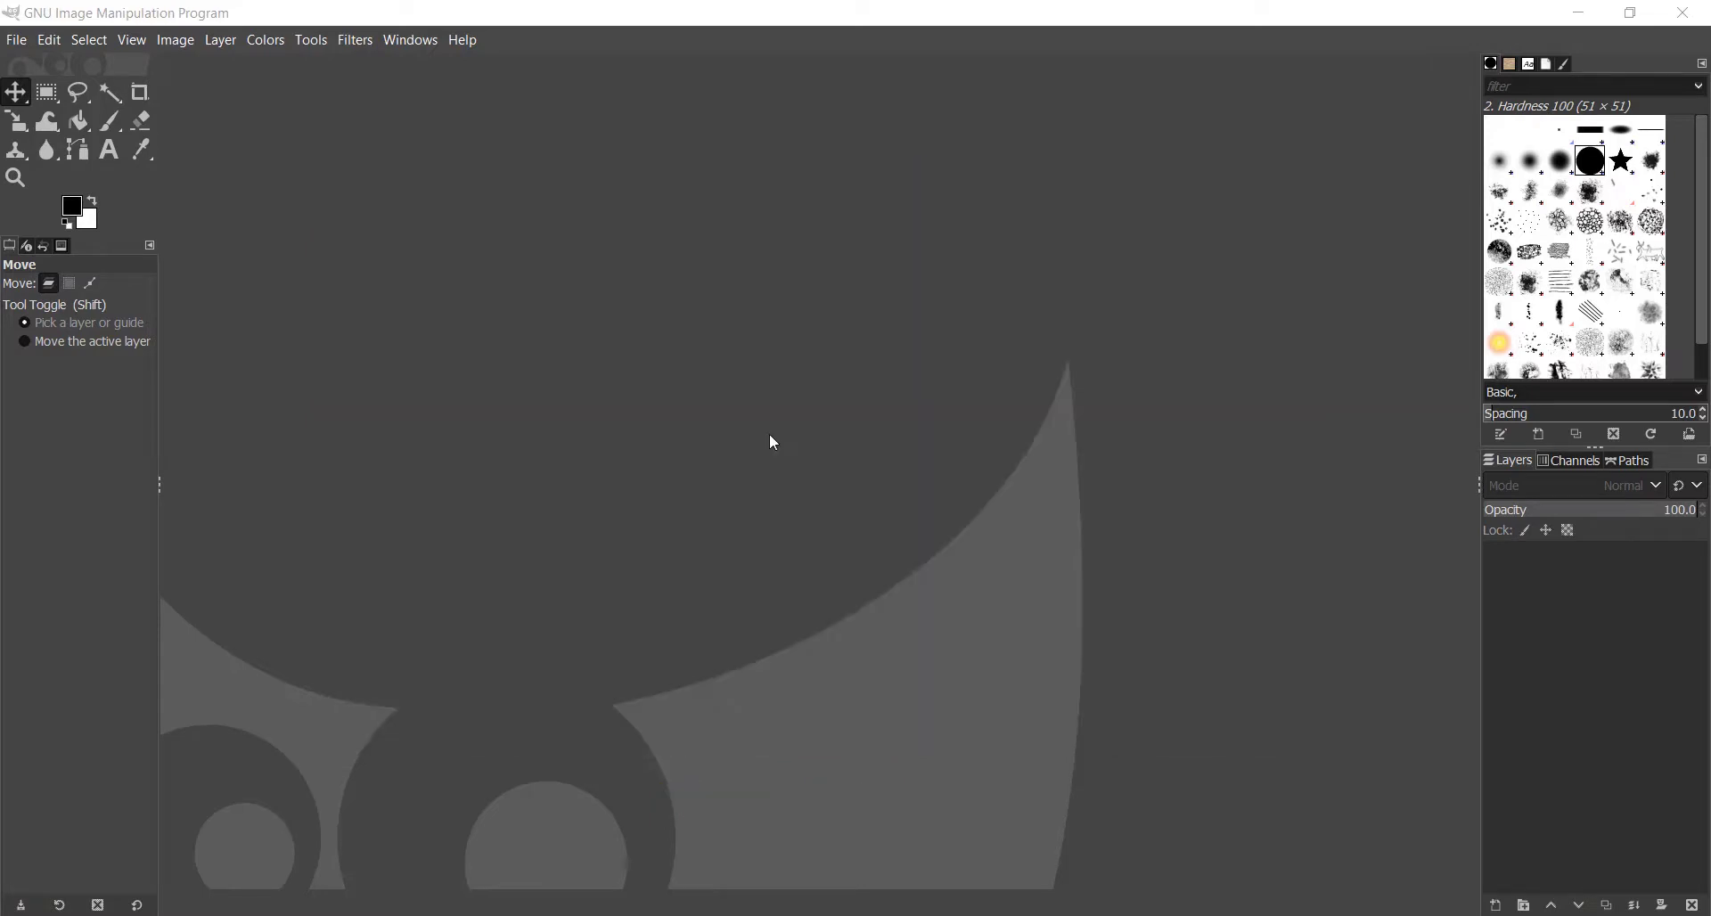
# Step: Create a new blank image 800 px wide and 900 px high
pyautogui.click(18, 44)
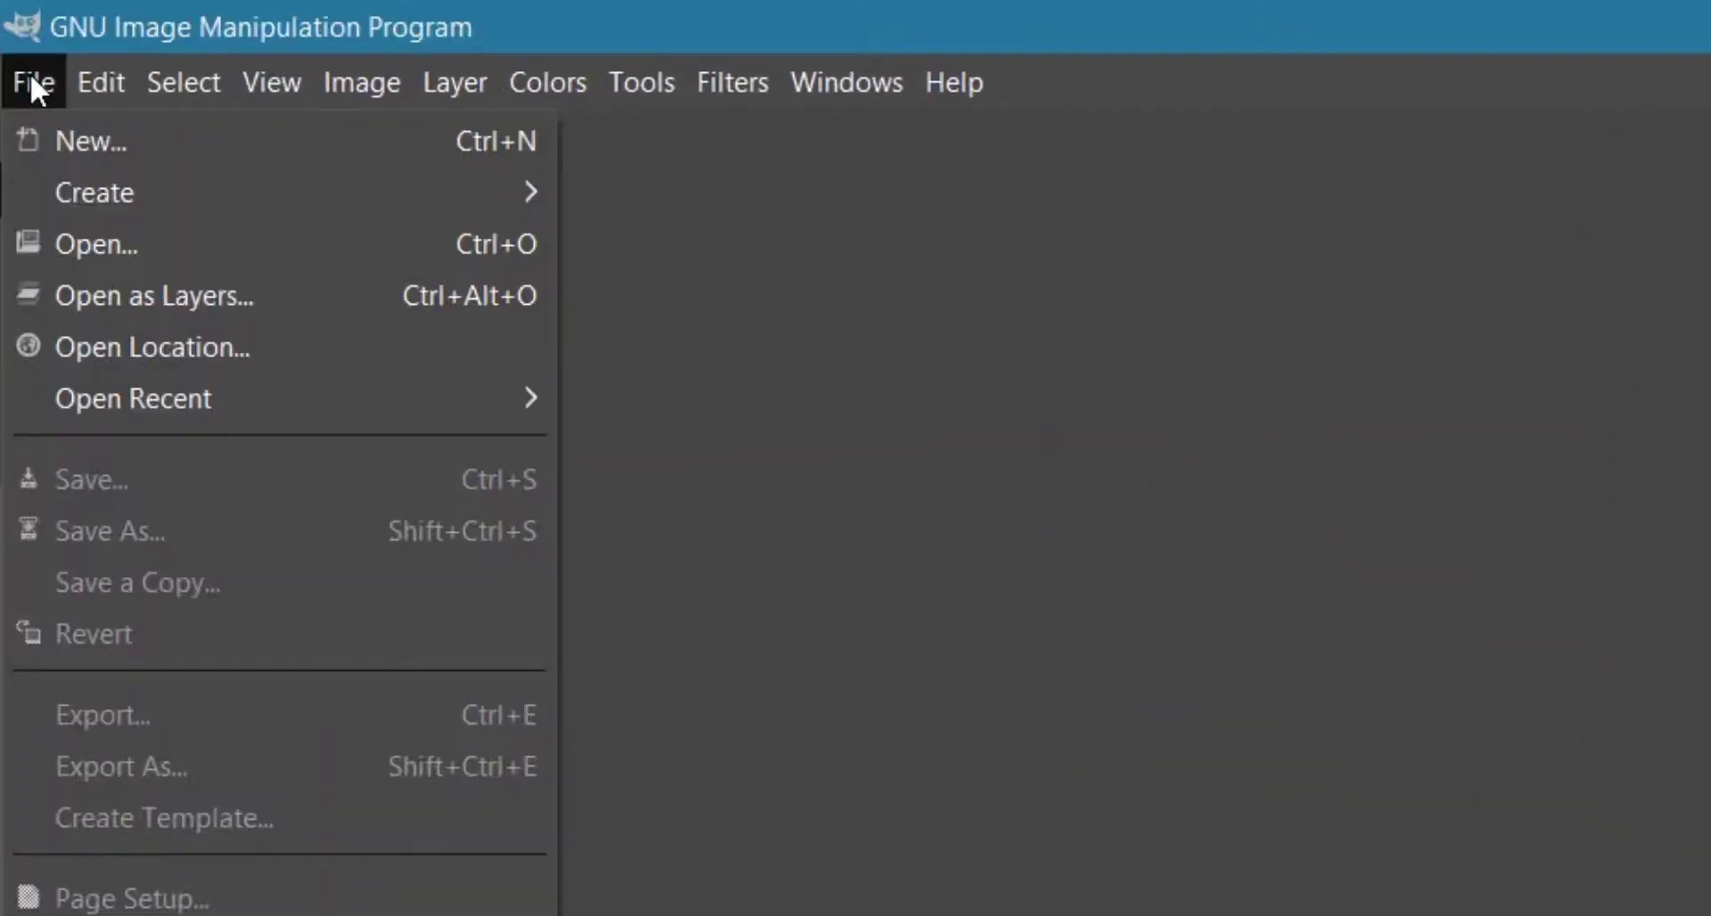
pyautogui.click(32, 147)
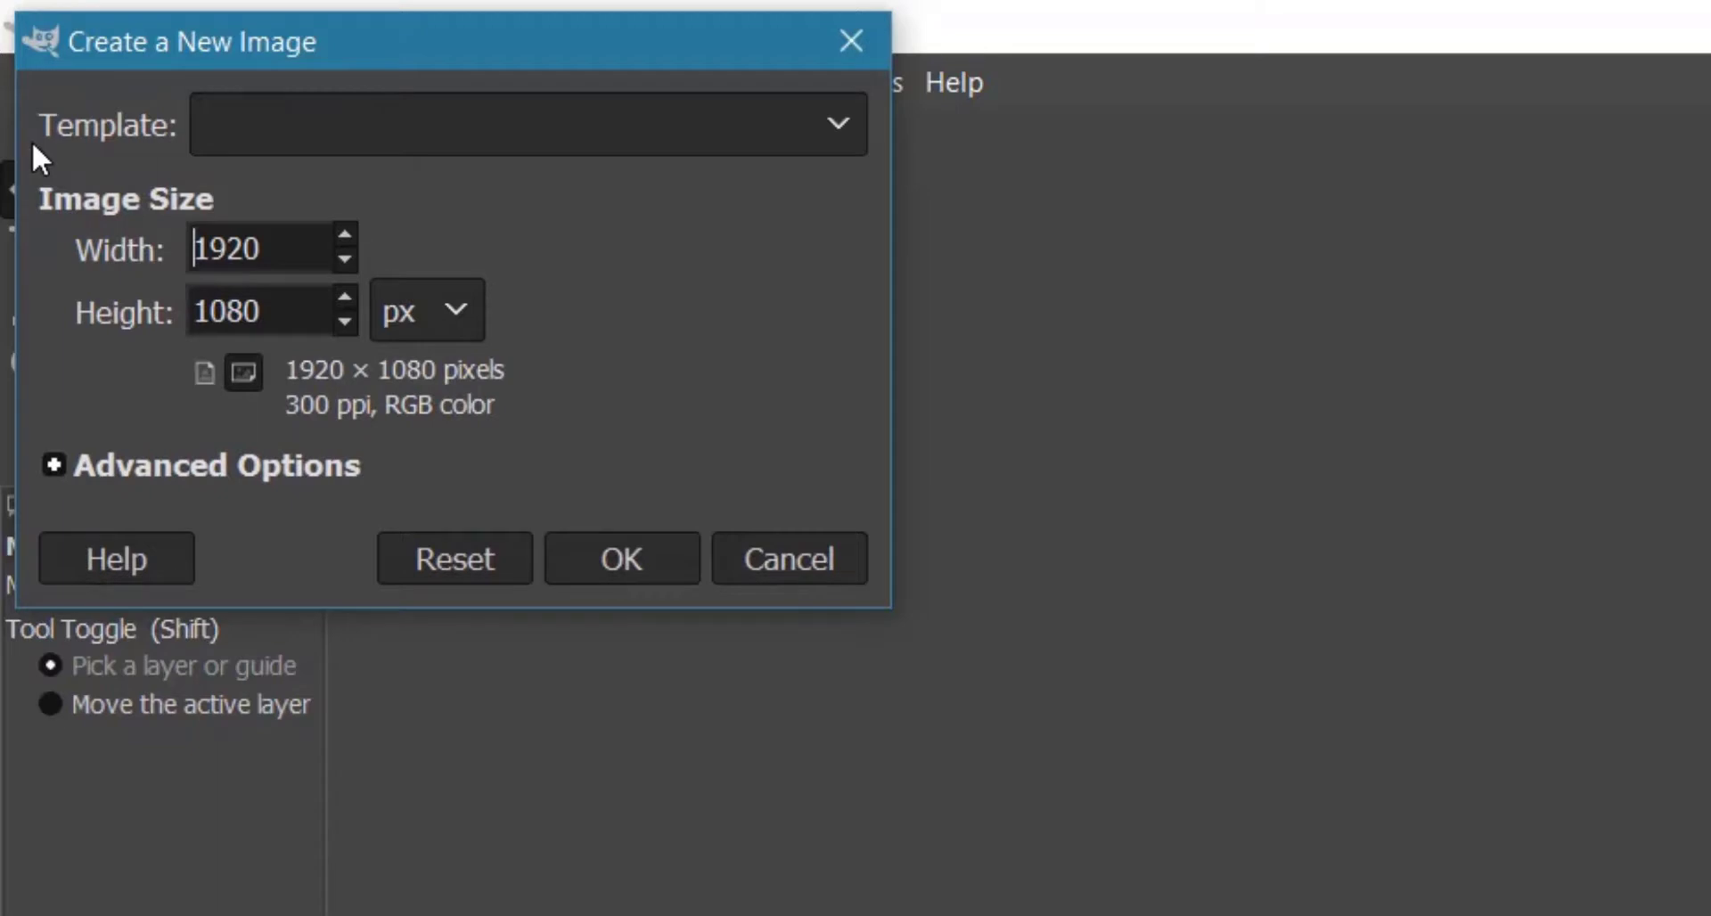
pyautogui.doubleClick(216, 251)
pyautogui.write('800')
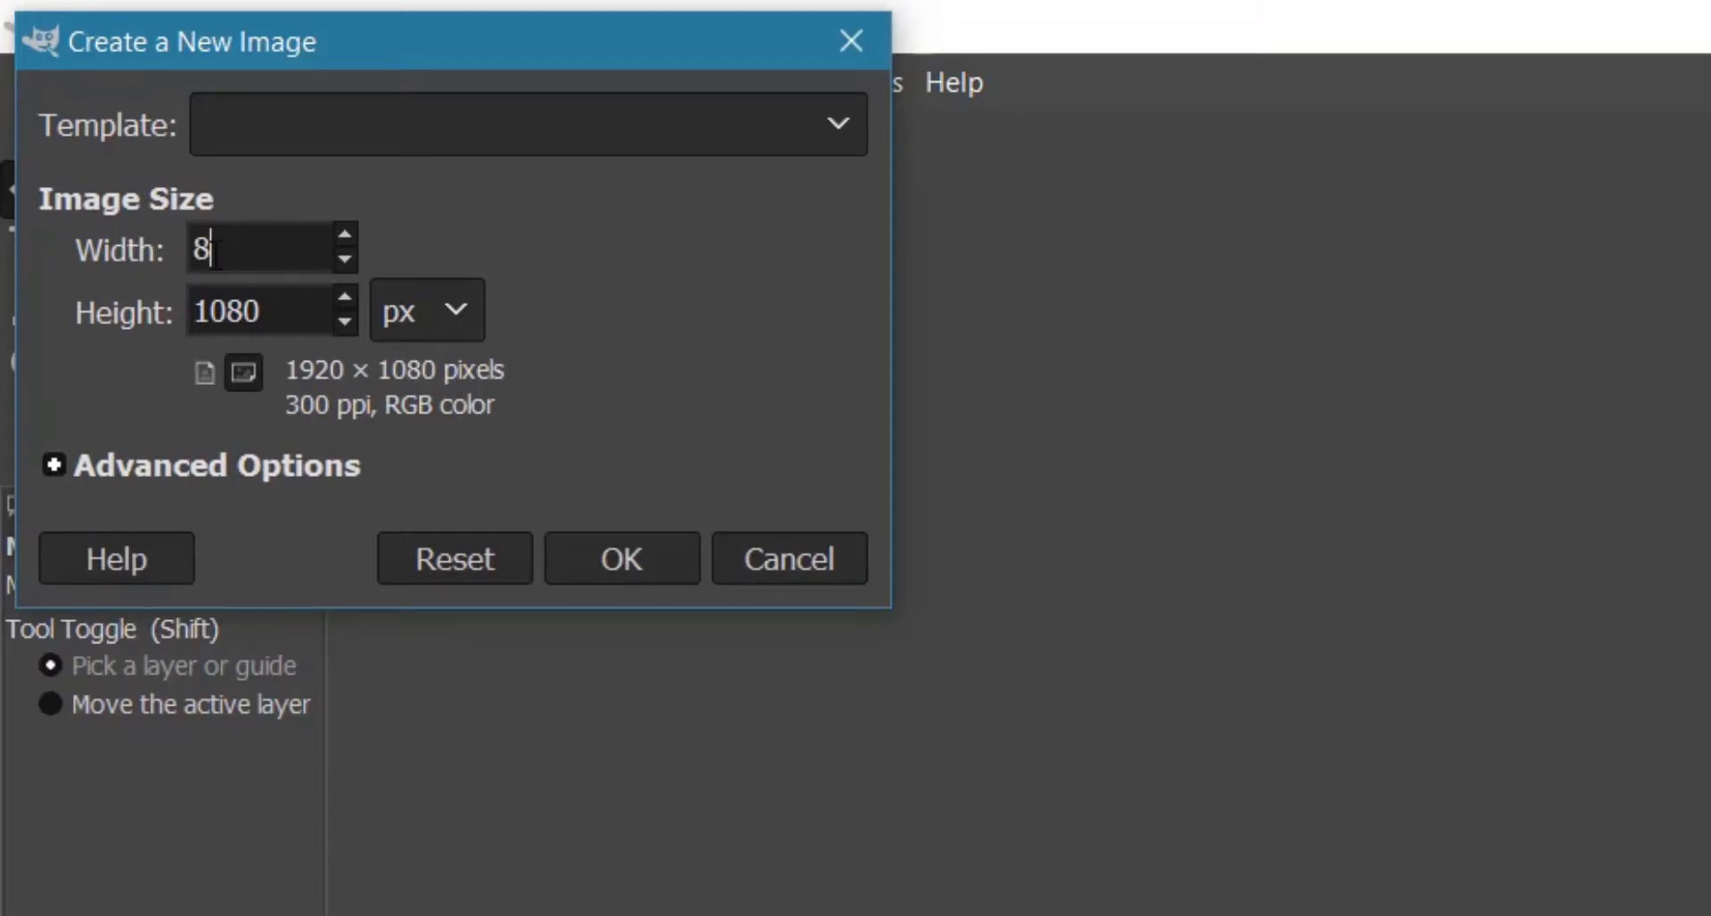
pyautogui.doubleClick(229, 307)
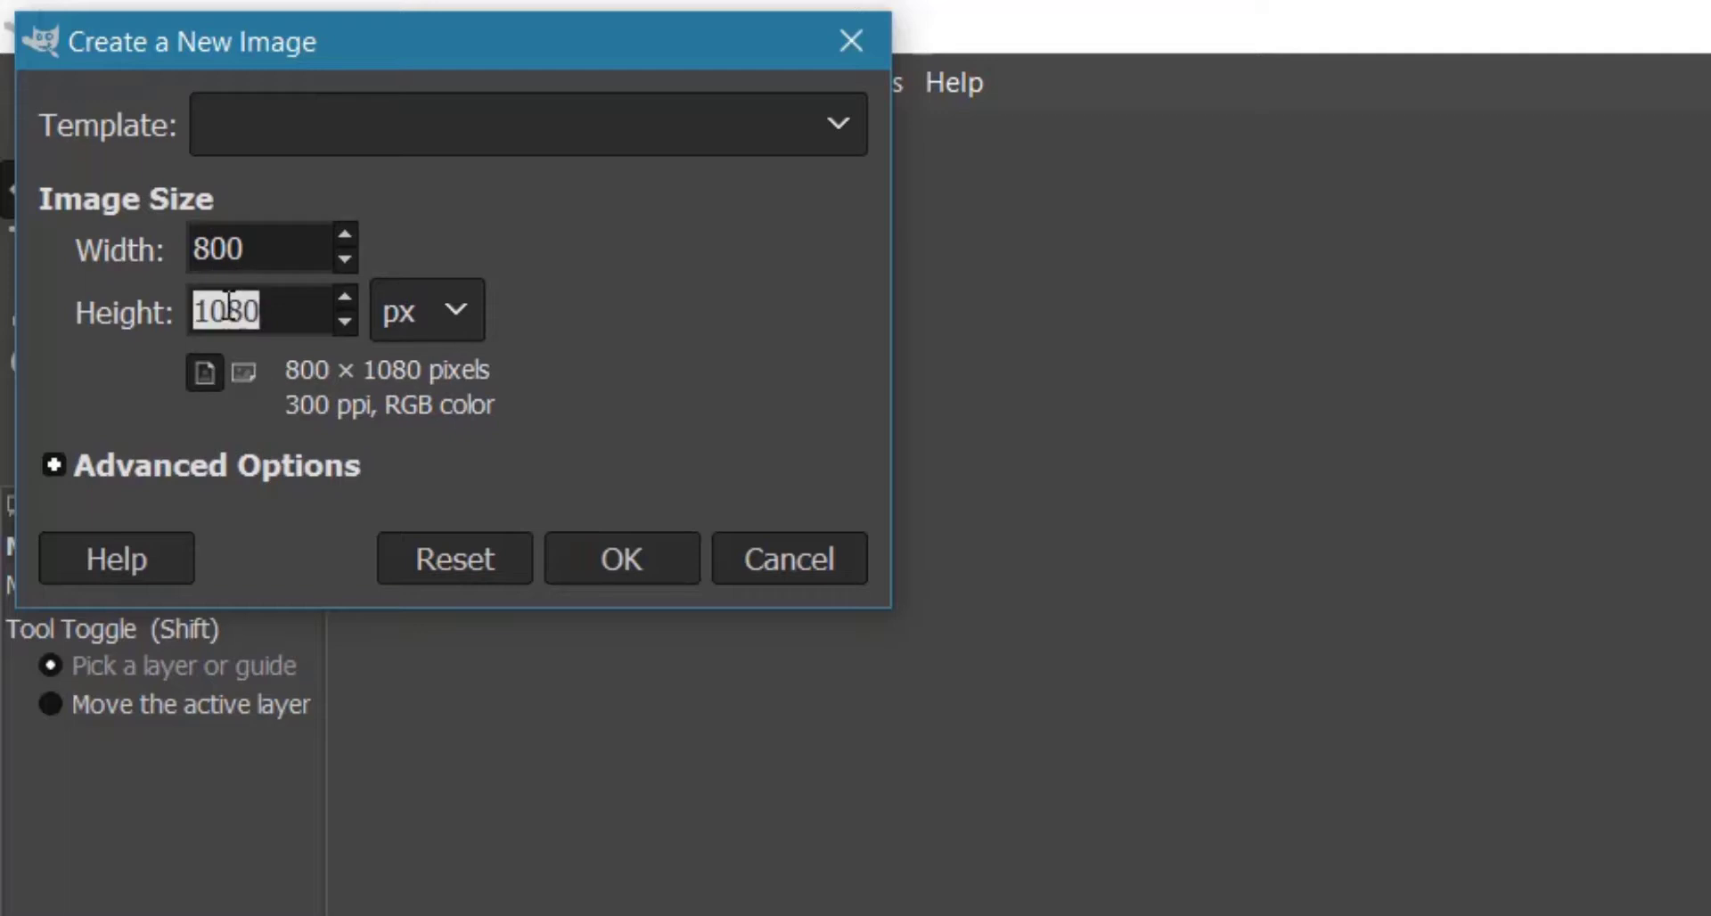
pyautogui.write('900')
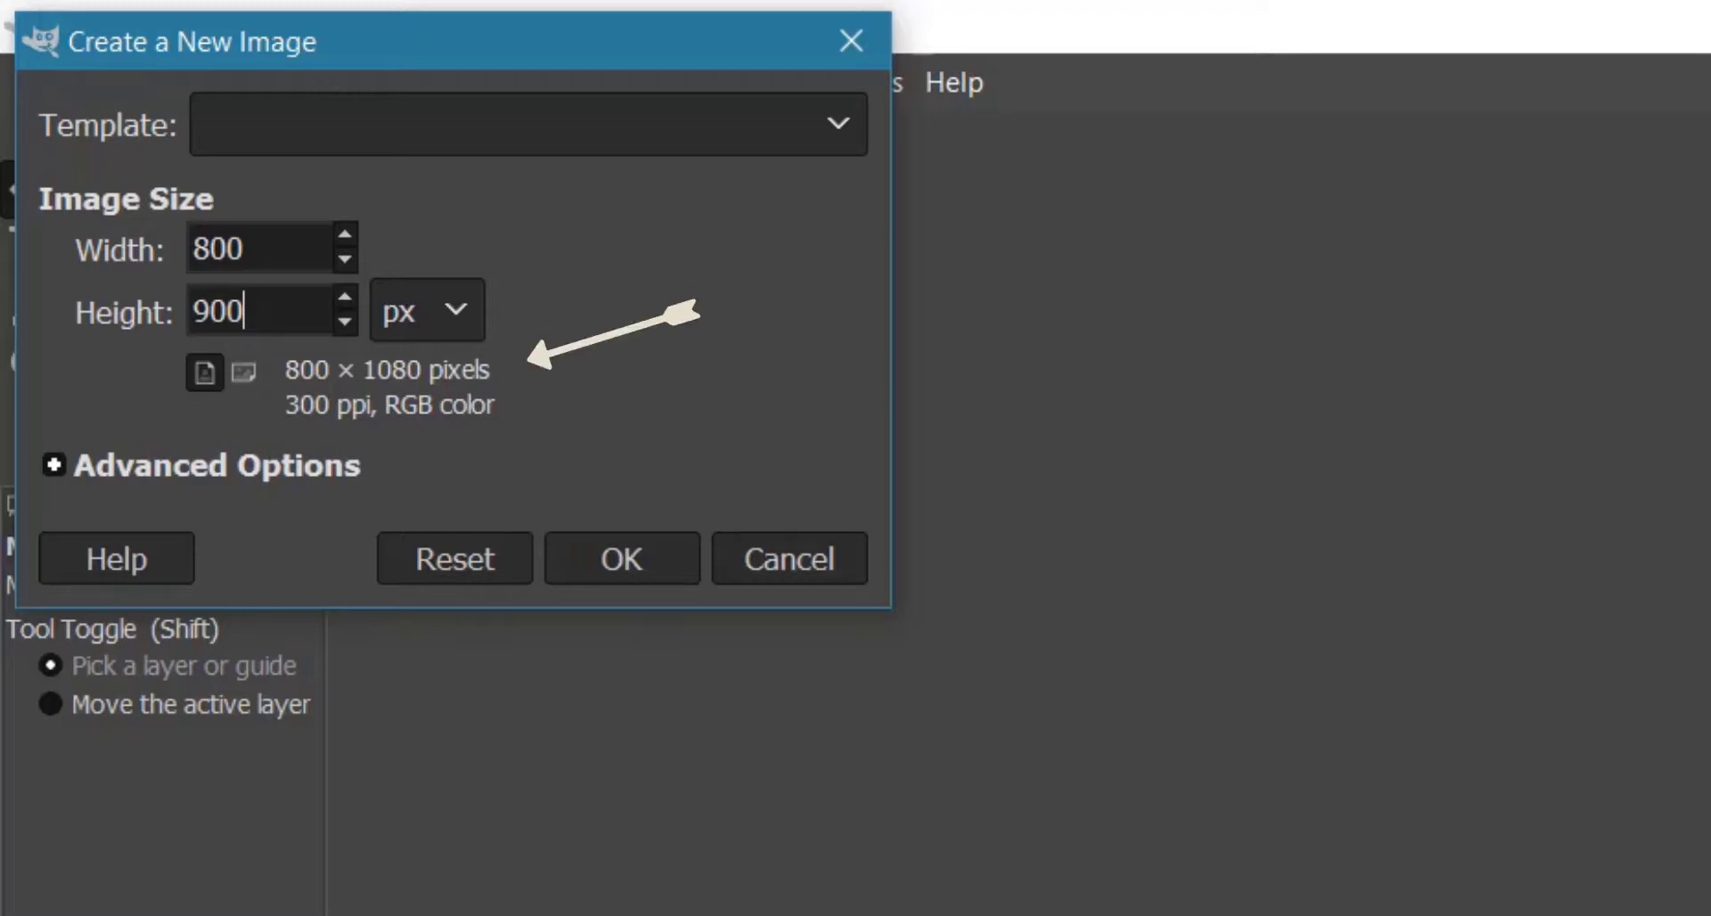
pyautogui.click(606, 564)
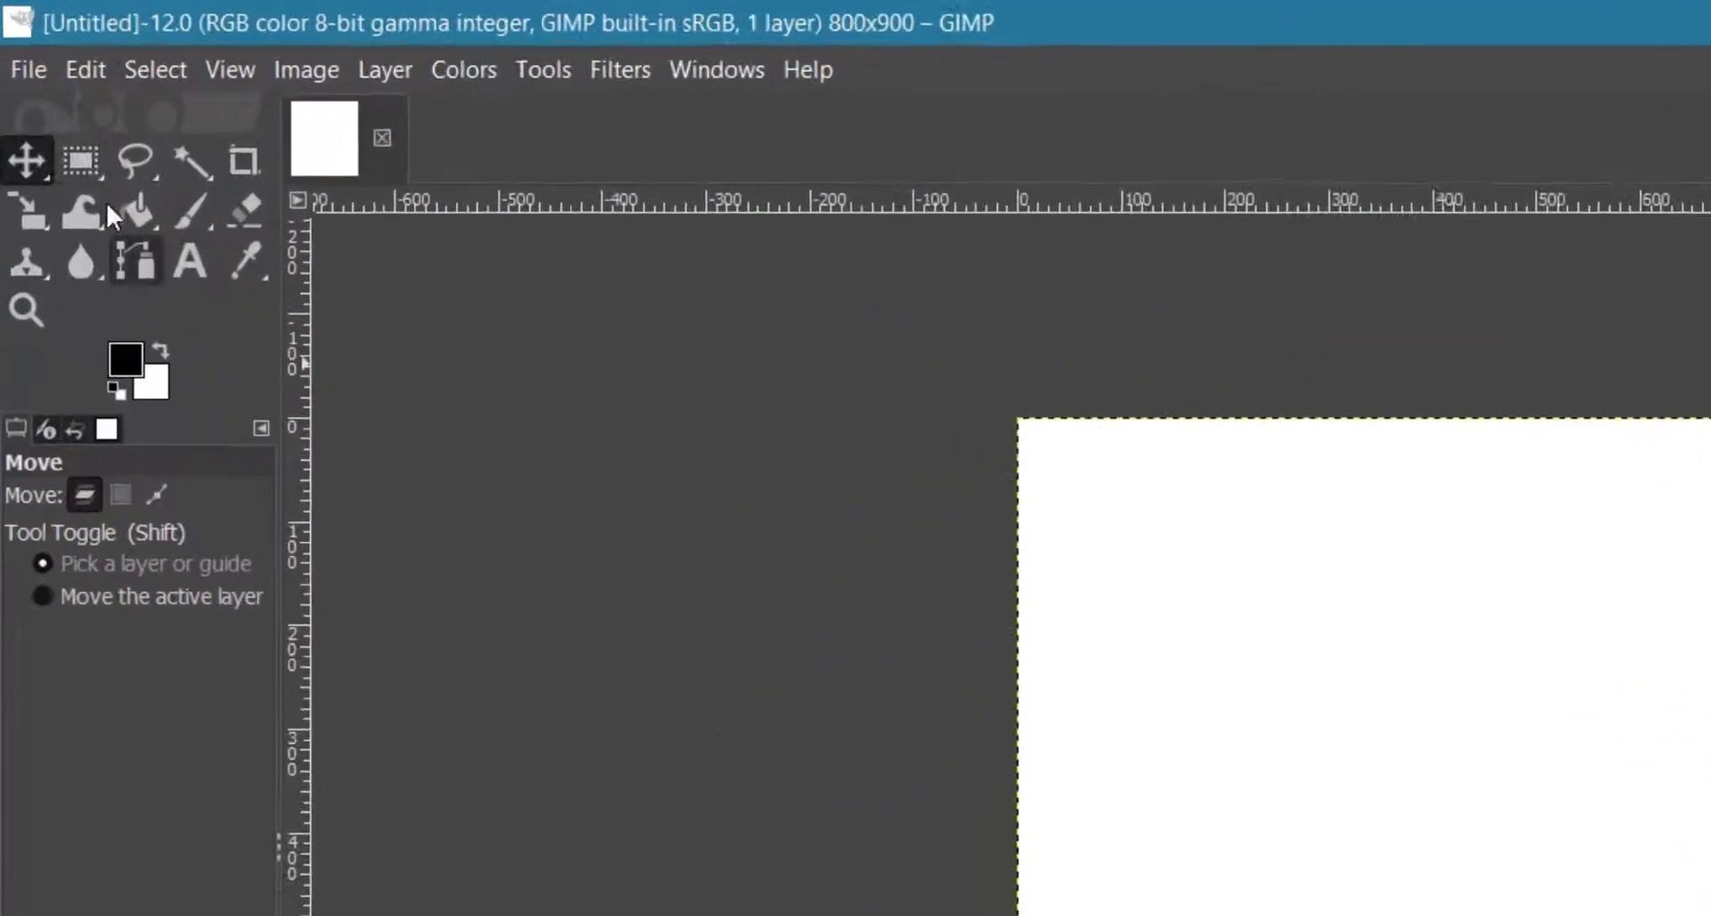
# Step: Add IMG_20200717_094257_1.jpg from Pictures as a layer above the white background
pyautogui.click(17, 44)
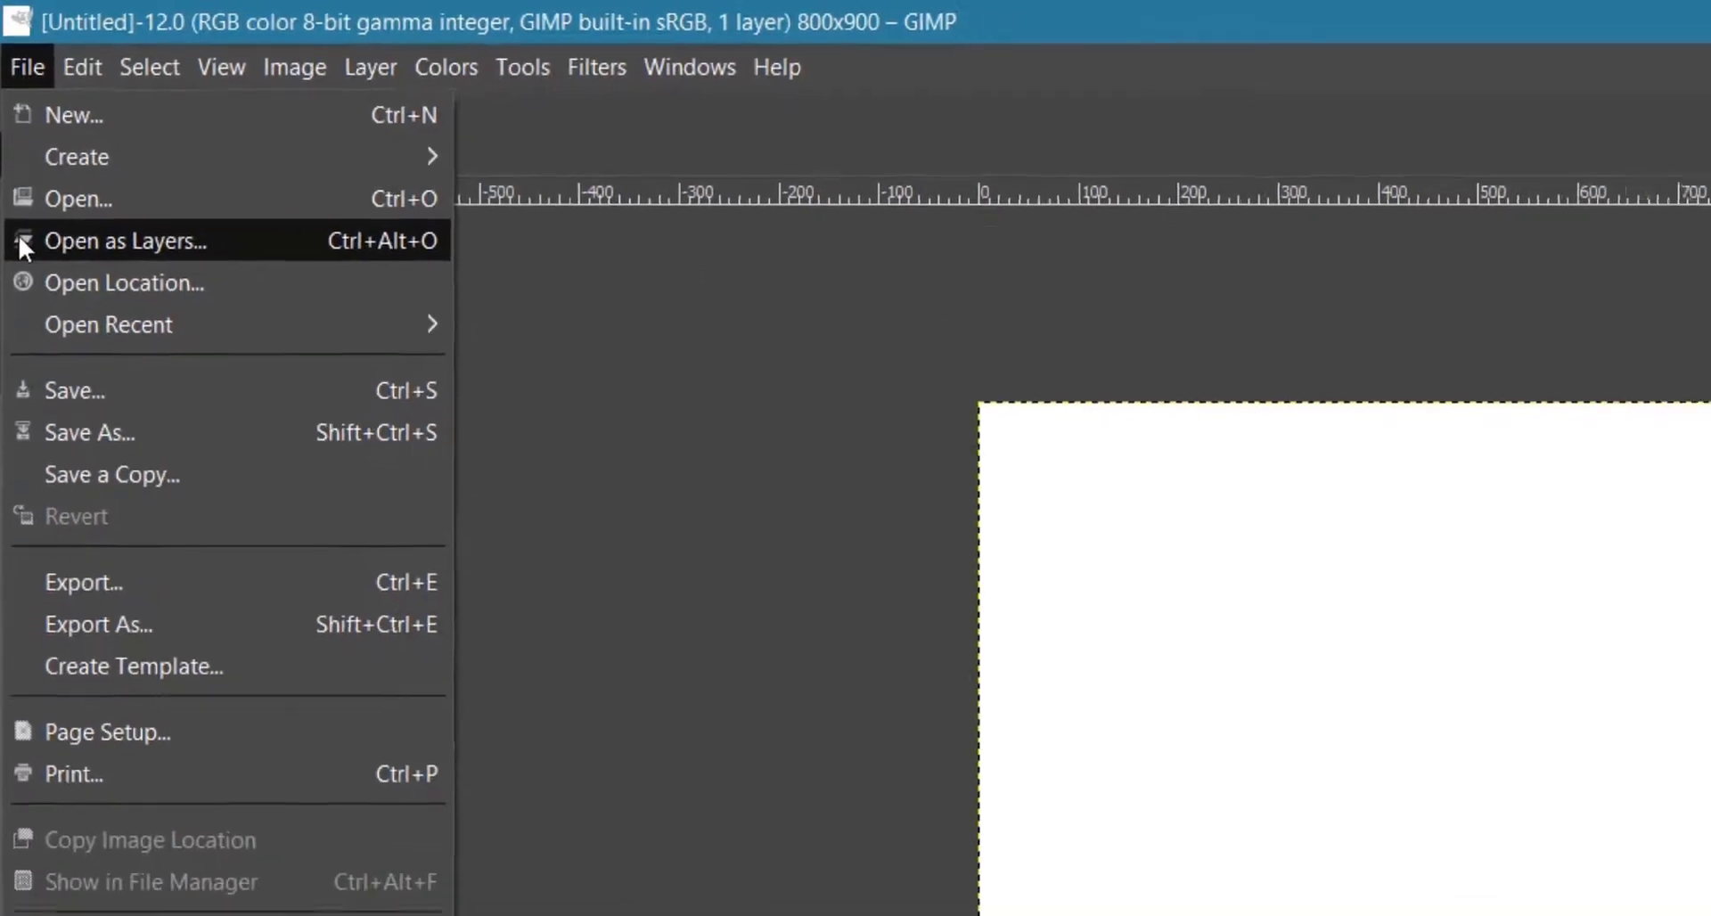
pyautogui.click(18, 256)
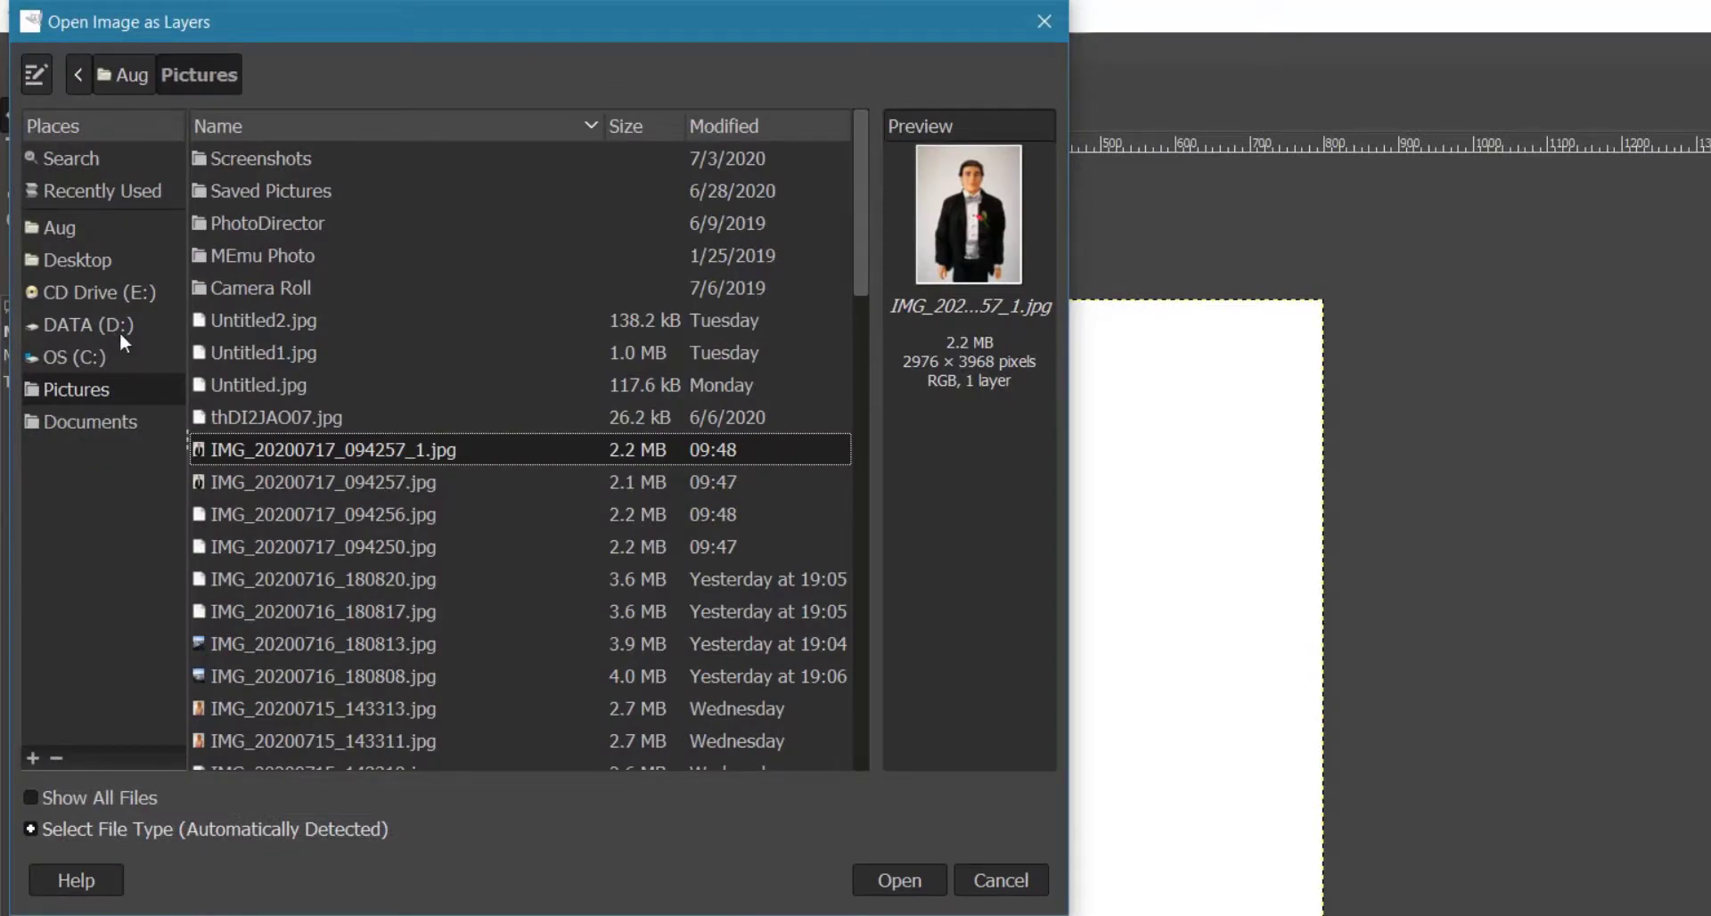
pyautogui.click(370, 452)
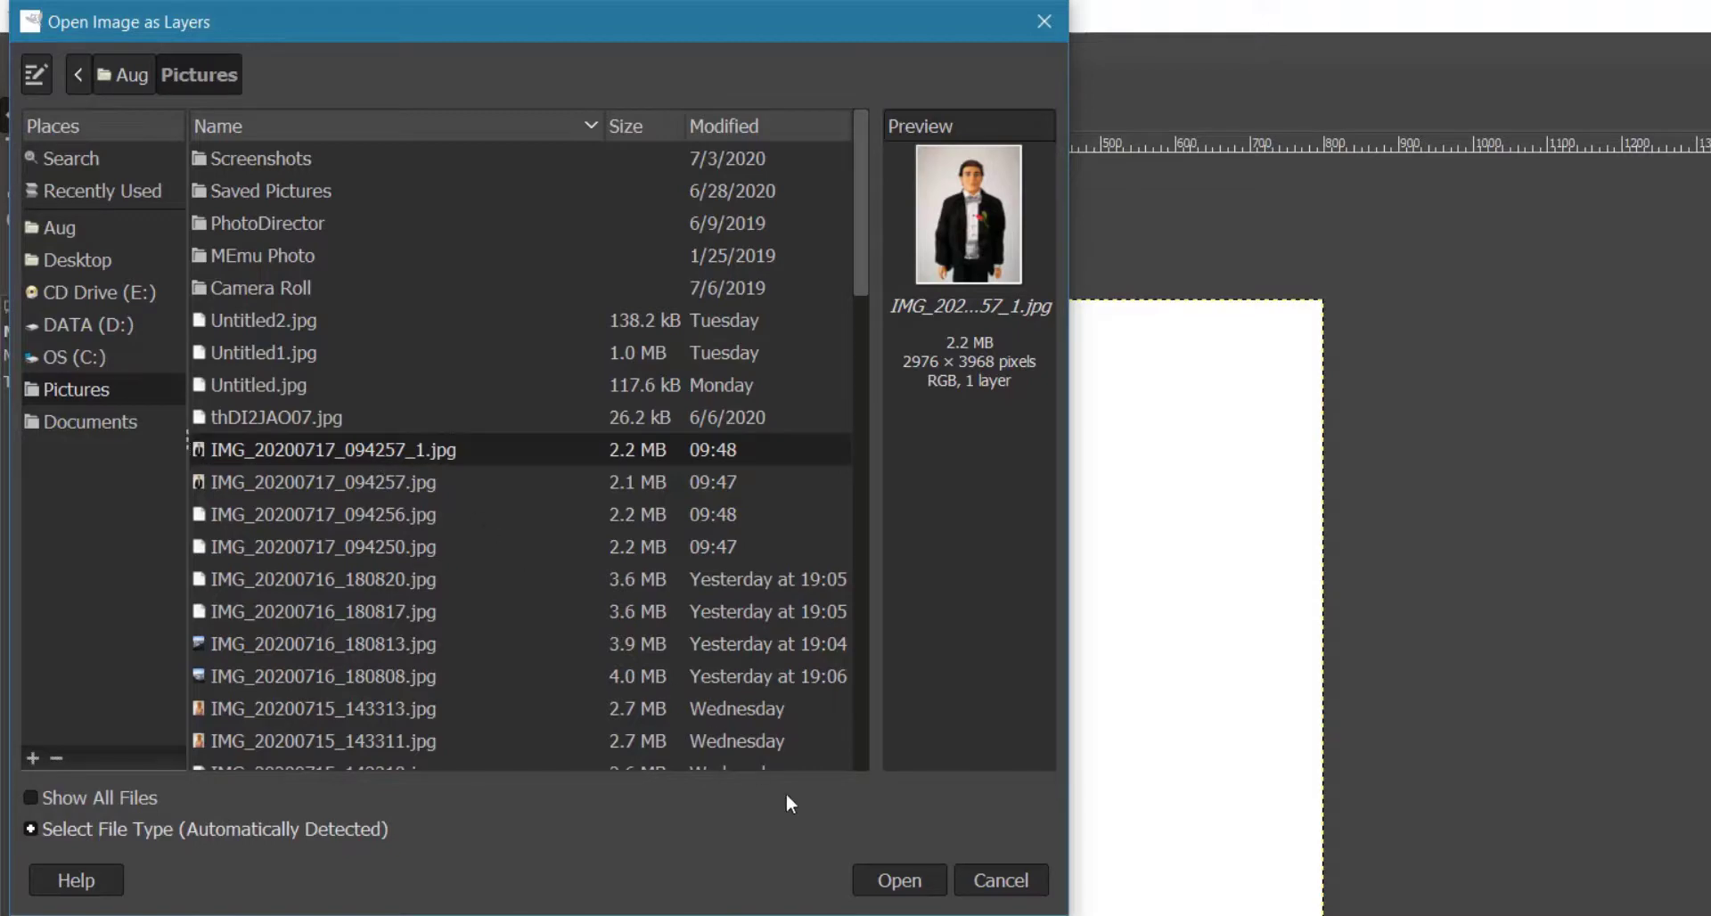
pyautogui.click(891, 881)
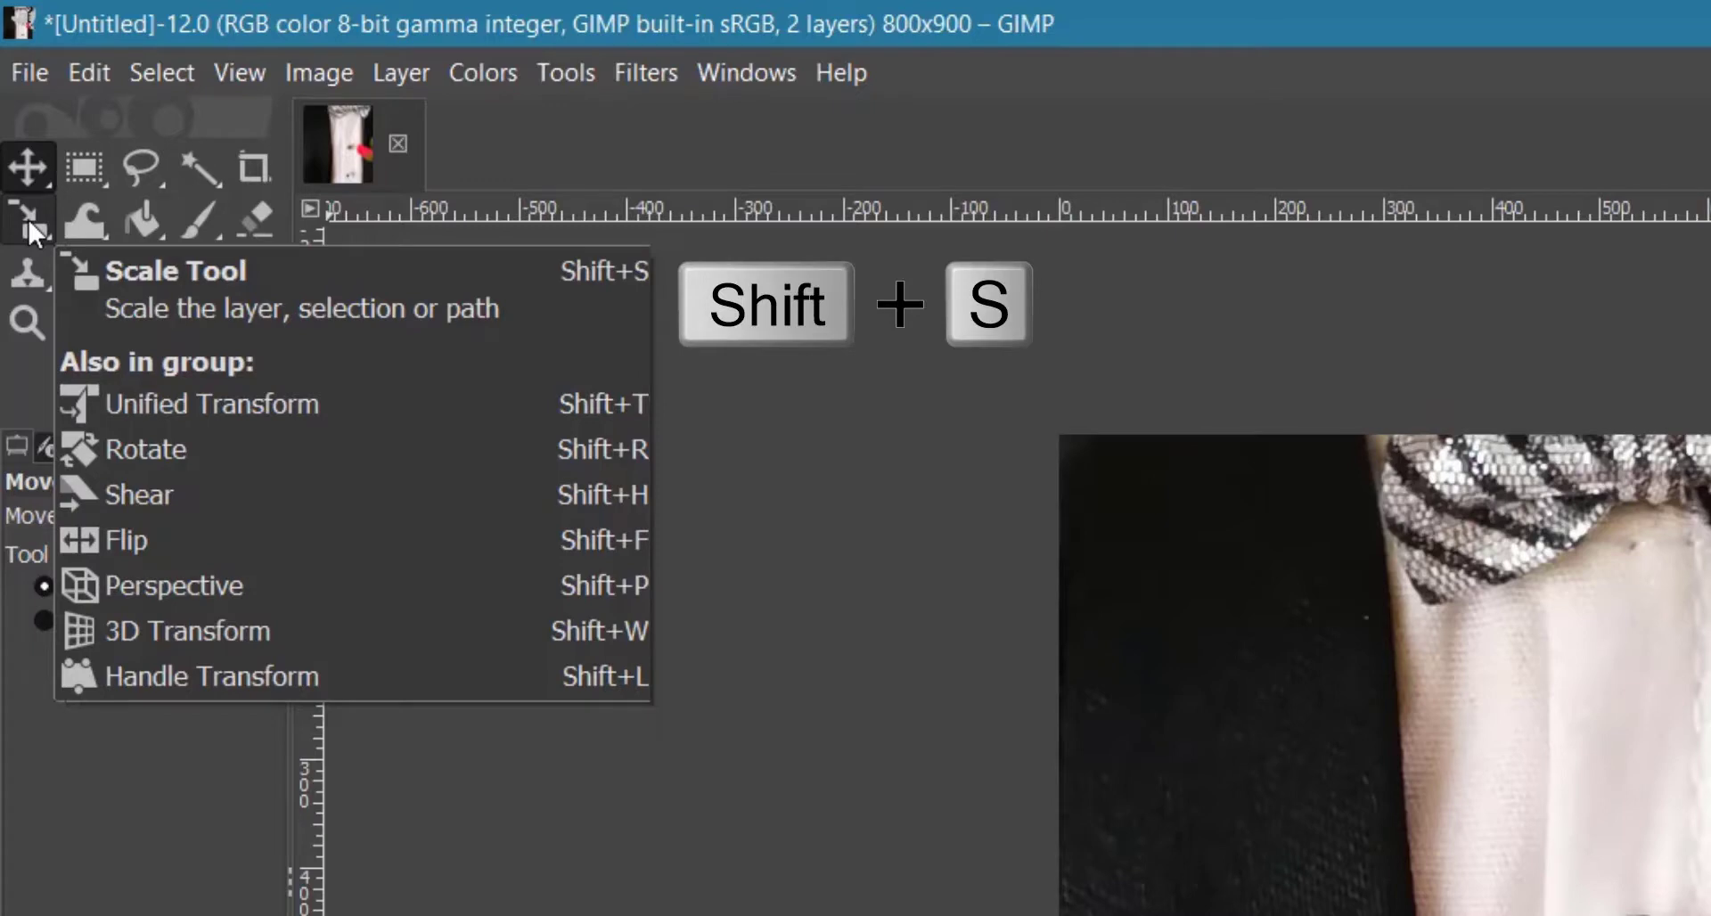
# Step: Begin a Scale transform on the 2976 × 3968 px photo layer
pyautogui.click(567, 71)
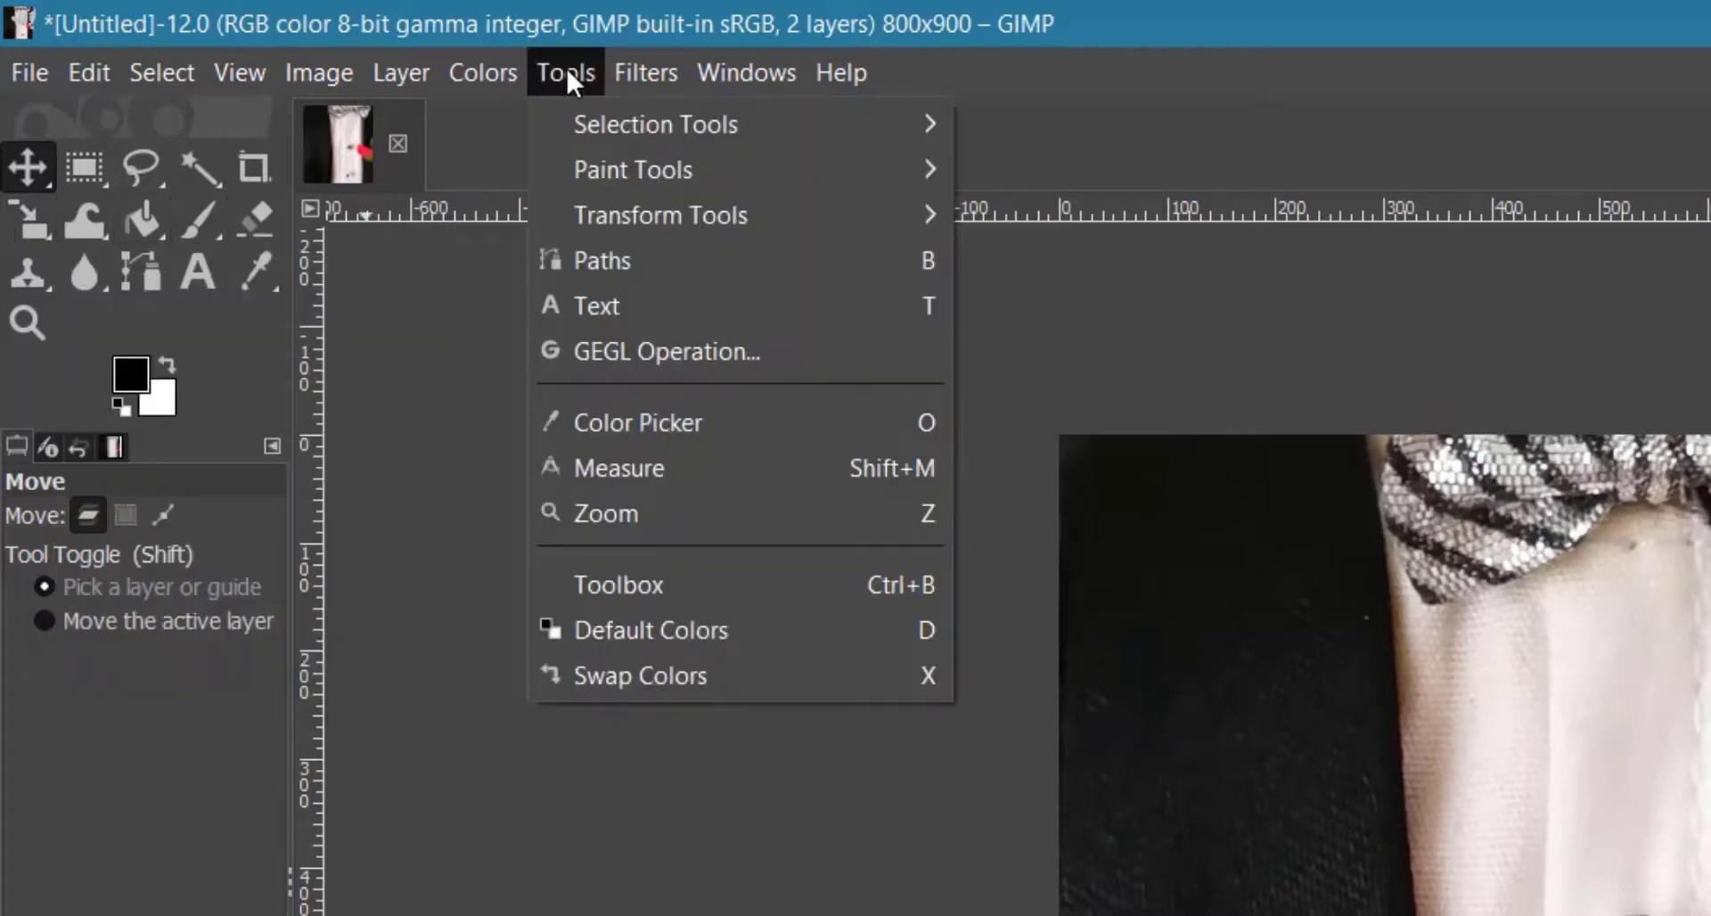
pyautogui.moveTo(782, 223)
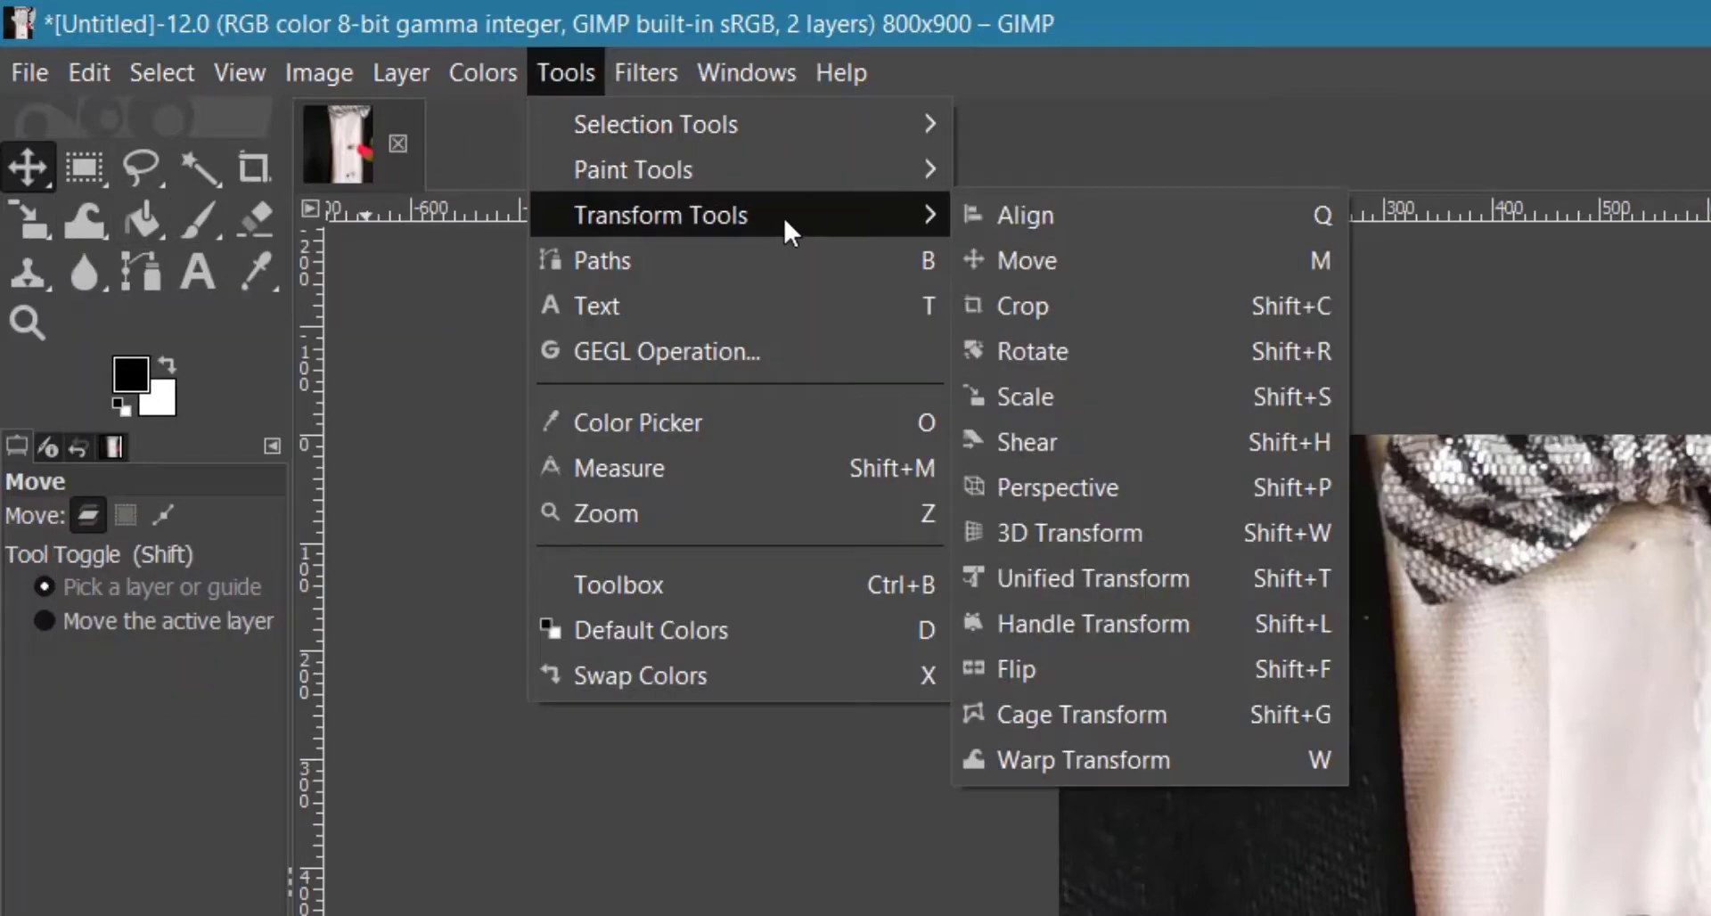
pyautogui.click(1055, 395)
pyautogui.click(1042, 410)
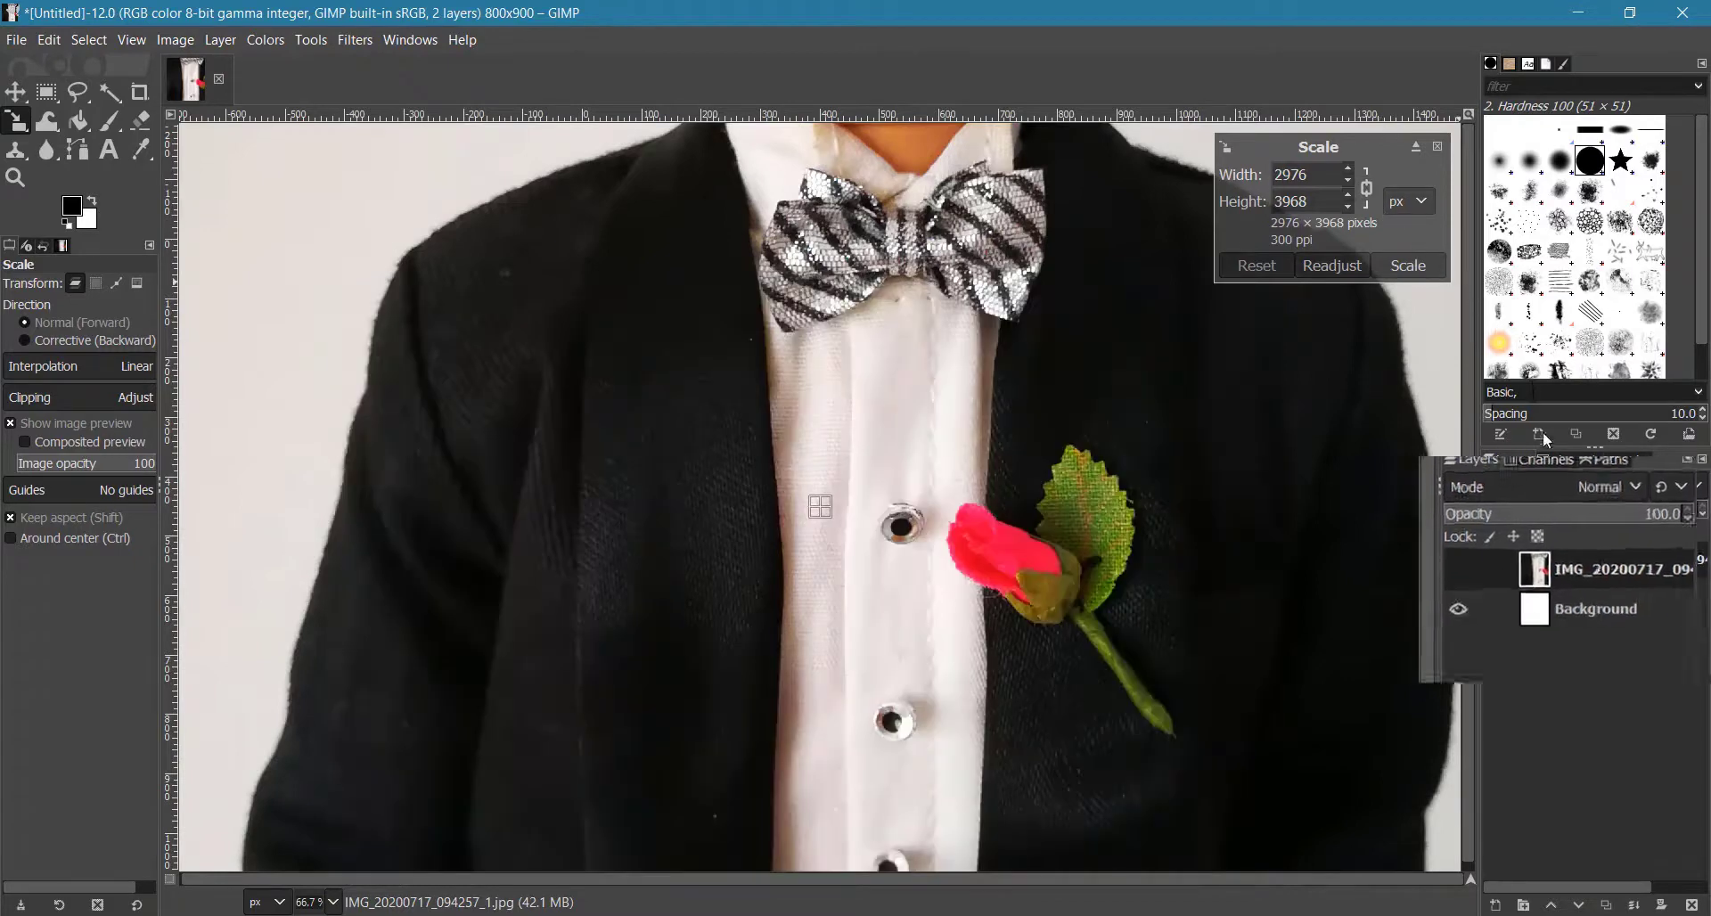
# Step: Set the photo layer opacity to 47.3 and shrink it to 2377 × 3169
pyautogui.click(1587, 516)
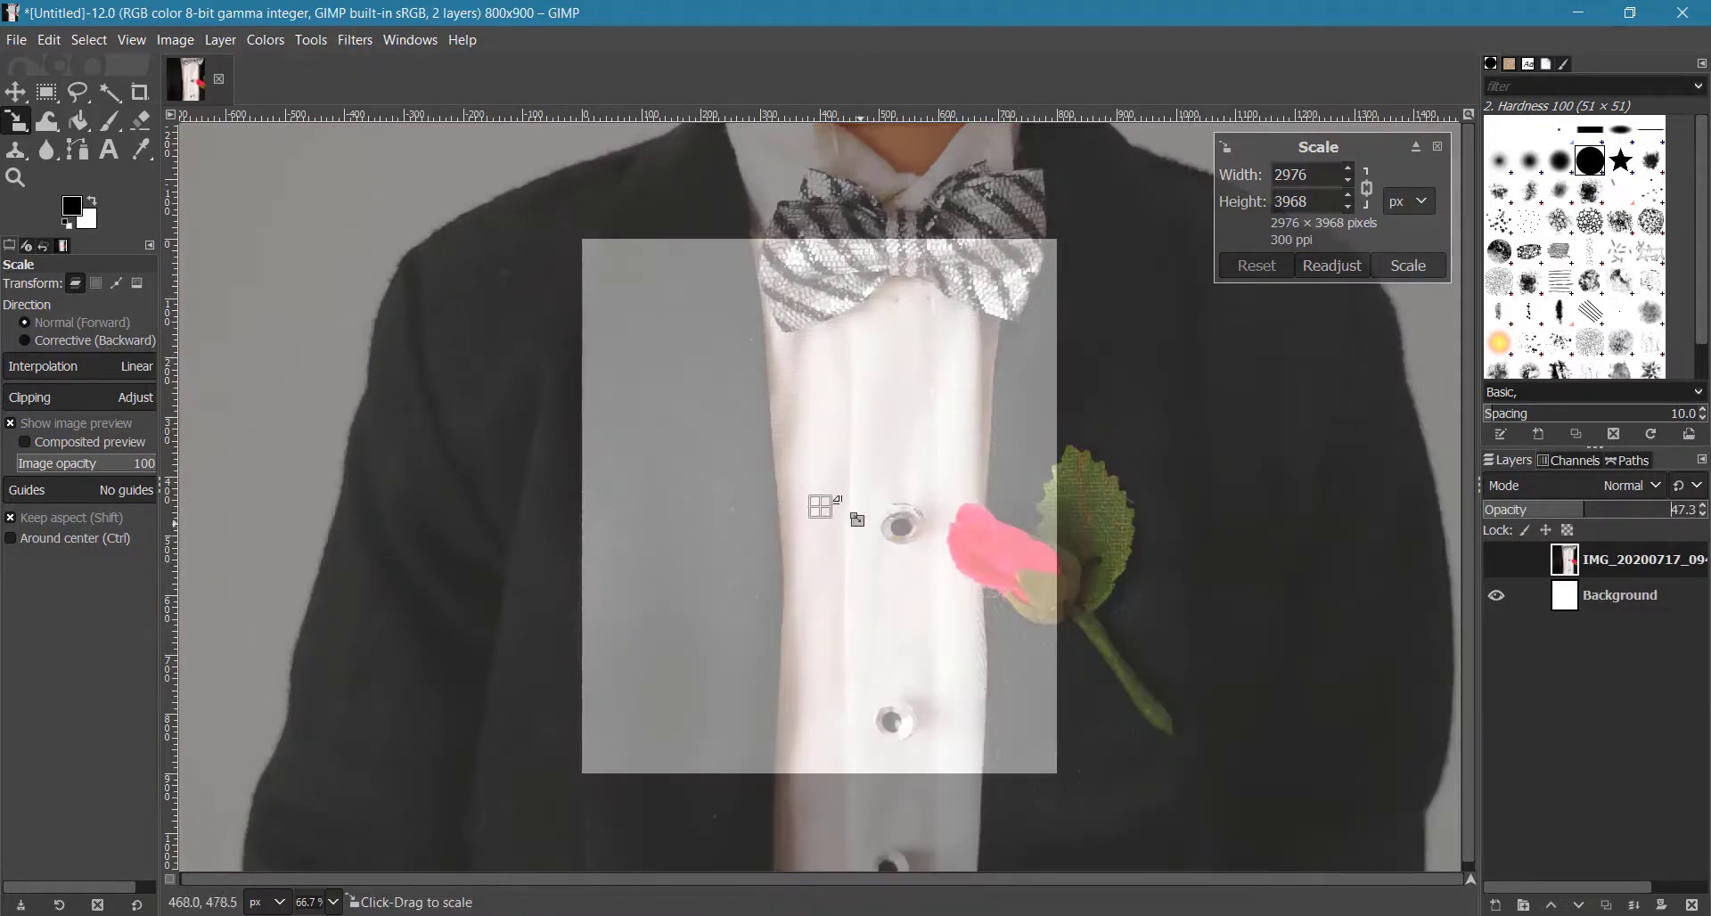
pyautogui.moveTo(523, 298); pyautogui.dragTo(660, 439)
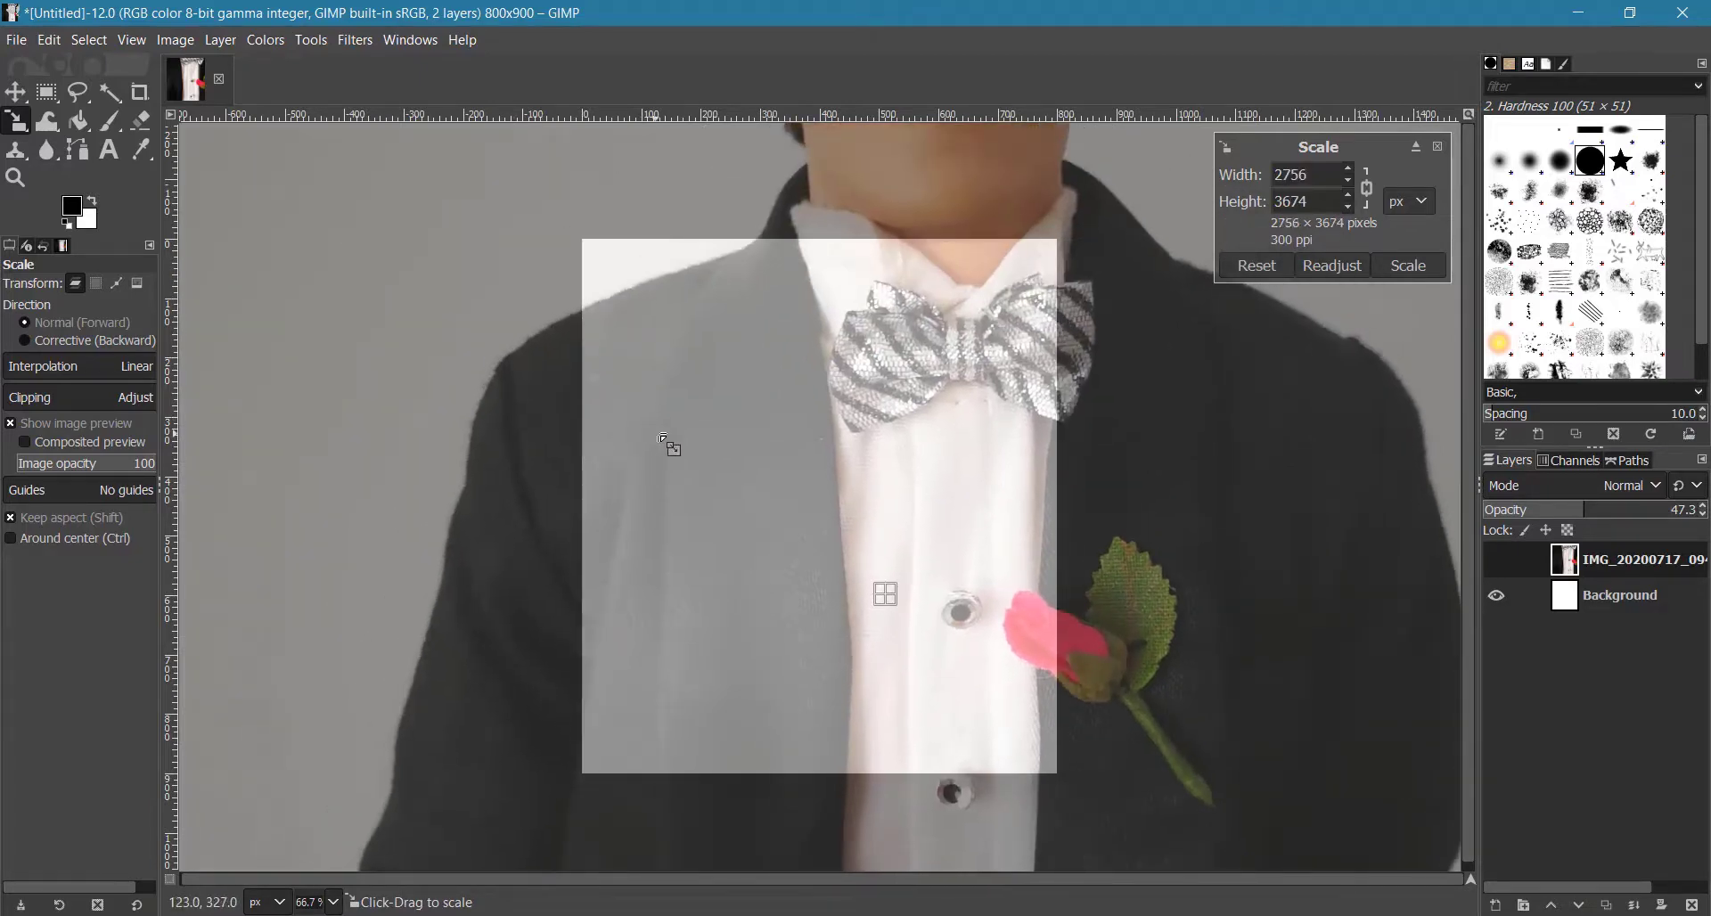
pyautogui.press('-')
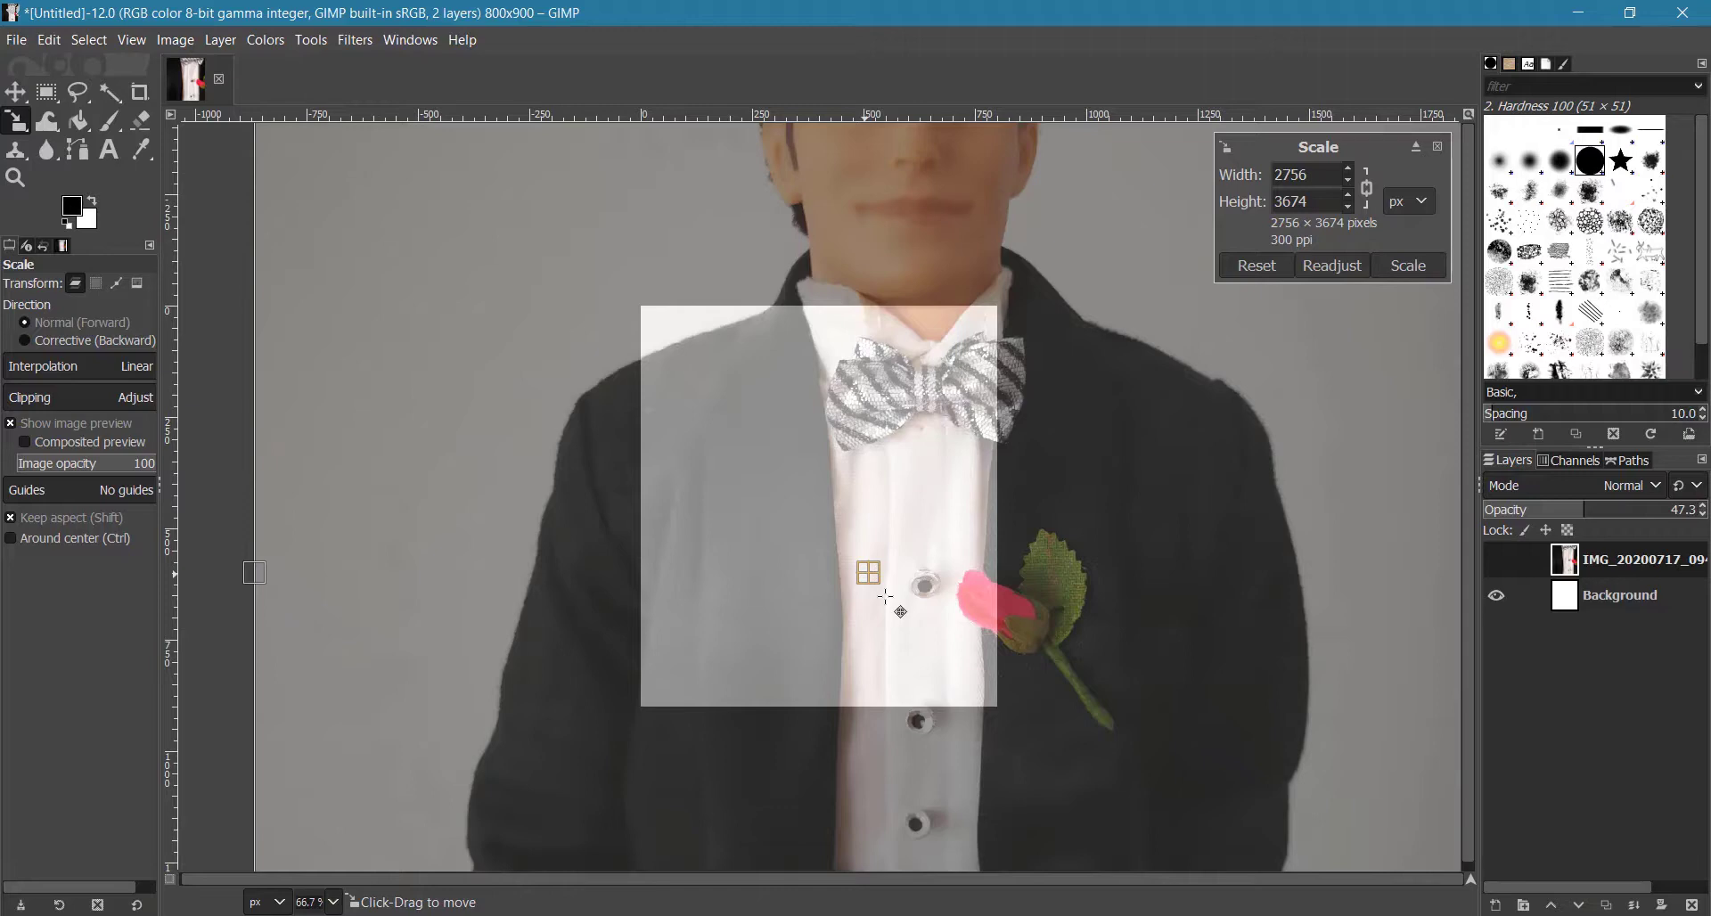
pyautogui.hotkey('shift', '+')
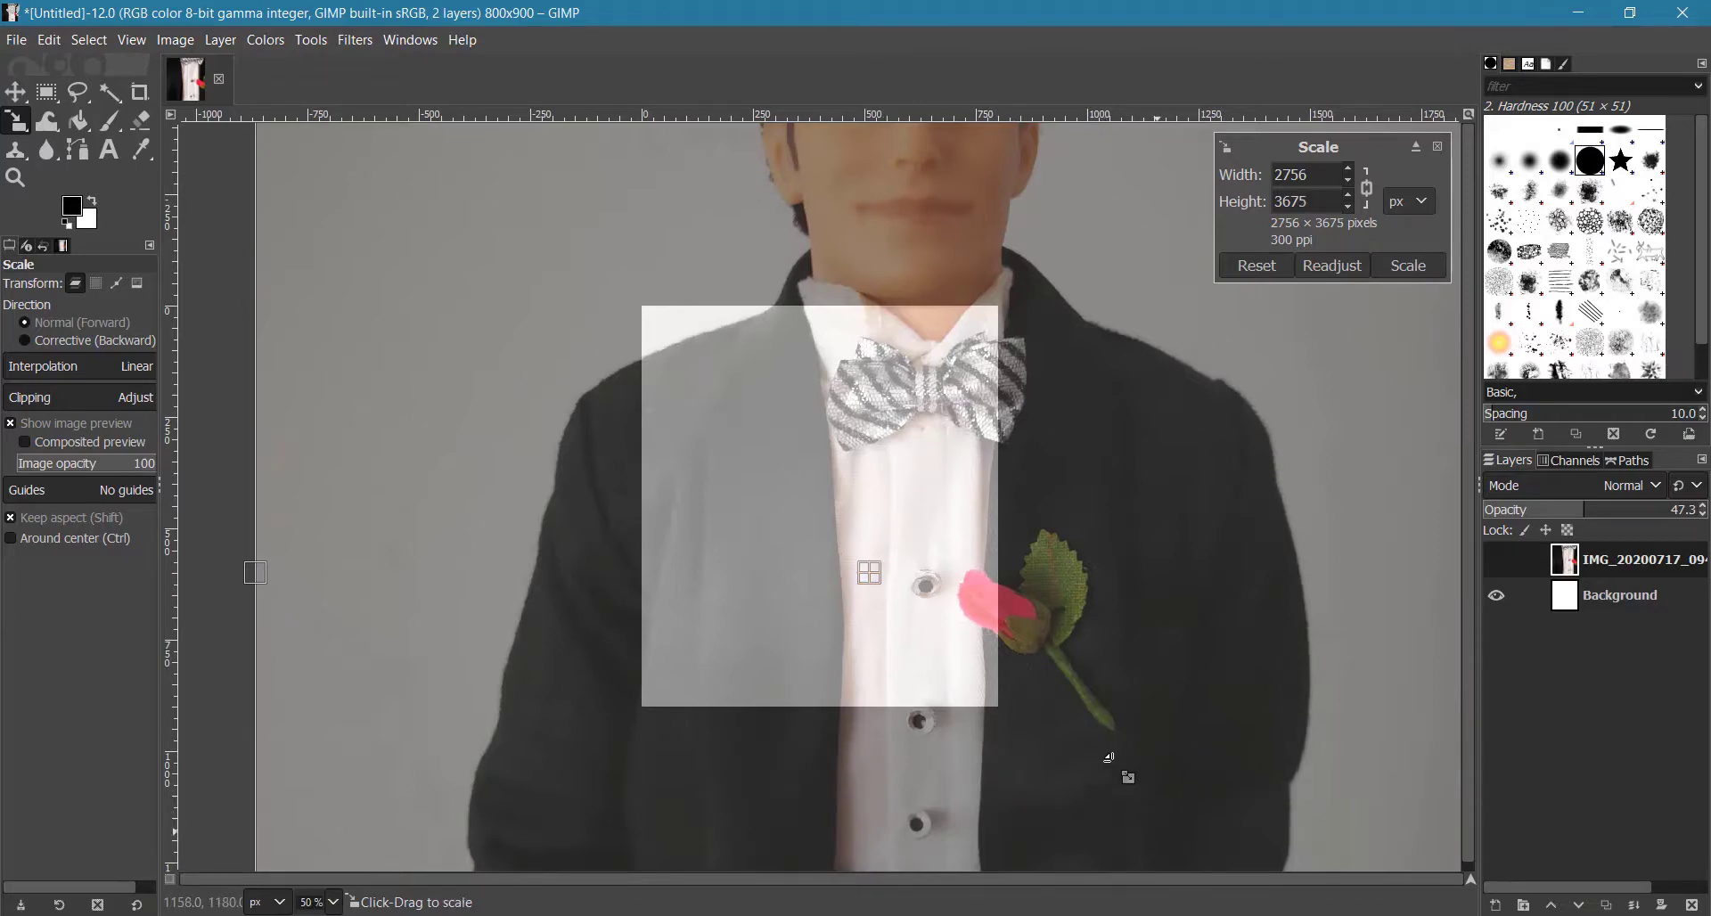
pyautogui.moveTo(1115, 760); pyautogui.dragTo(989, 624)
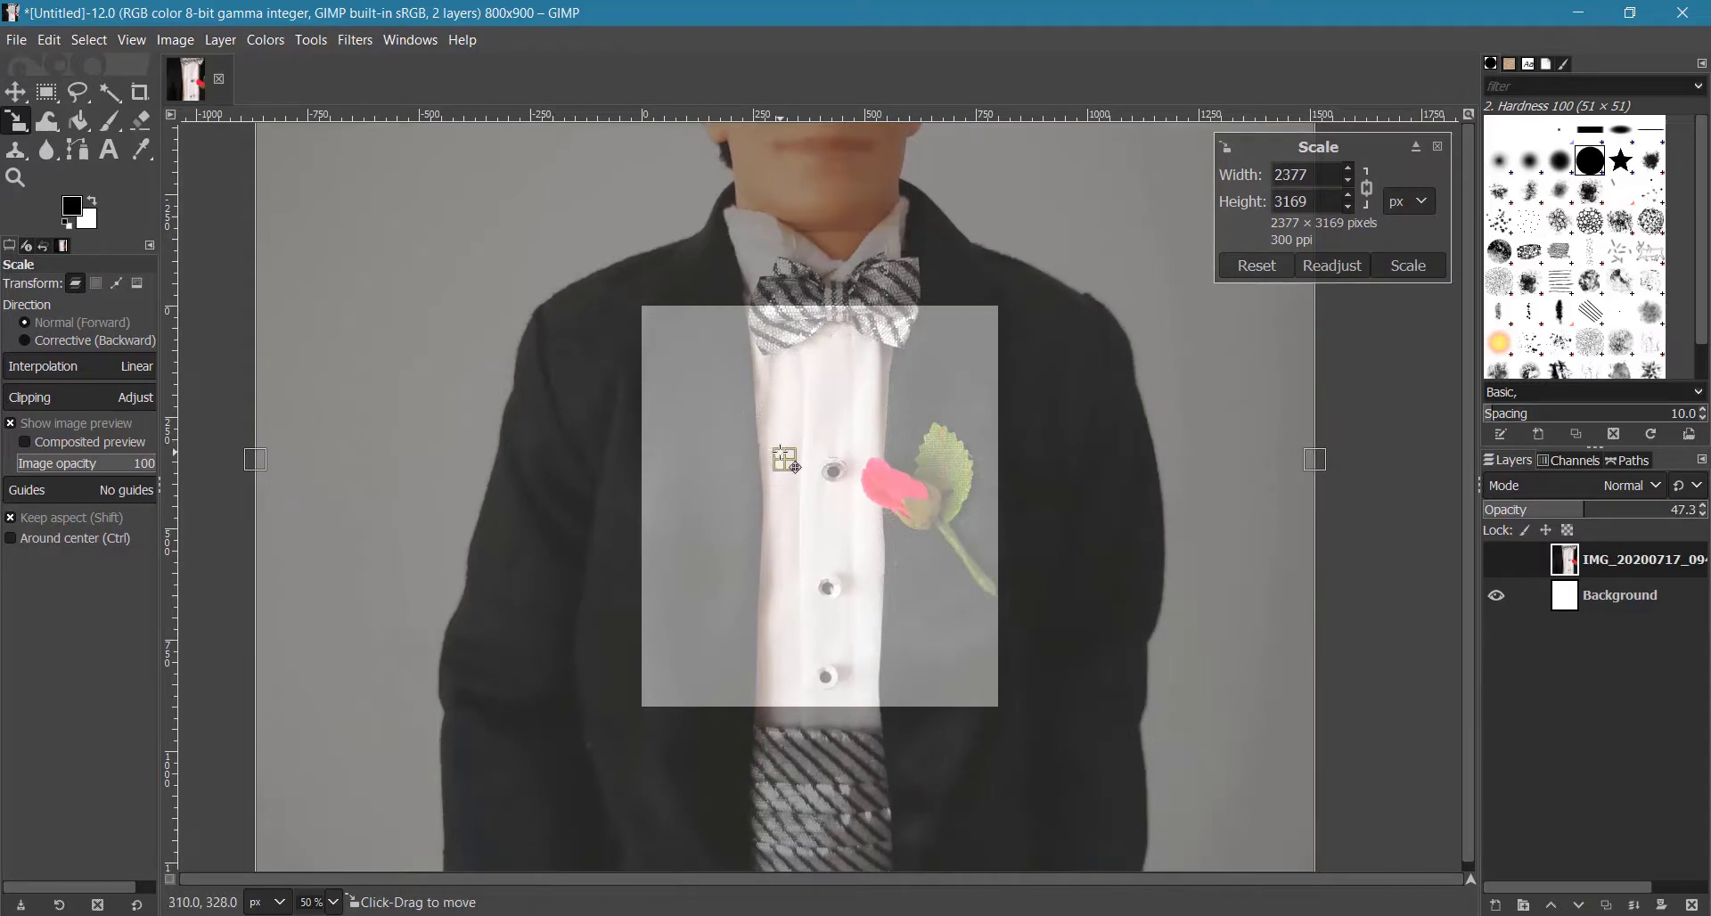
# Step: Reposition and shrink the photo to 1814 × 2419, framing head and shoulders, and apply
pyautogui.moveTo(786, 461); pyautogui.dragTo(832, 678)
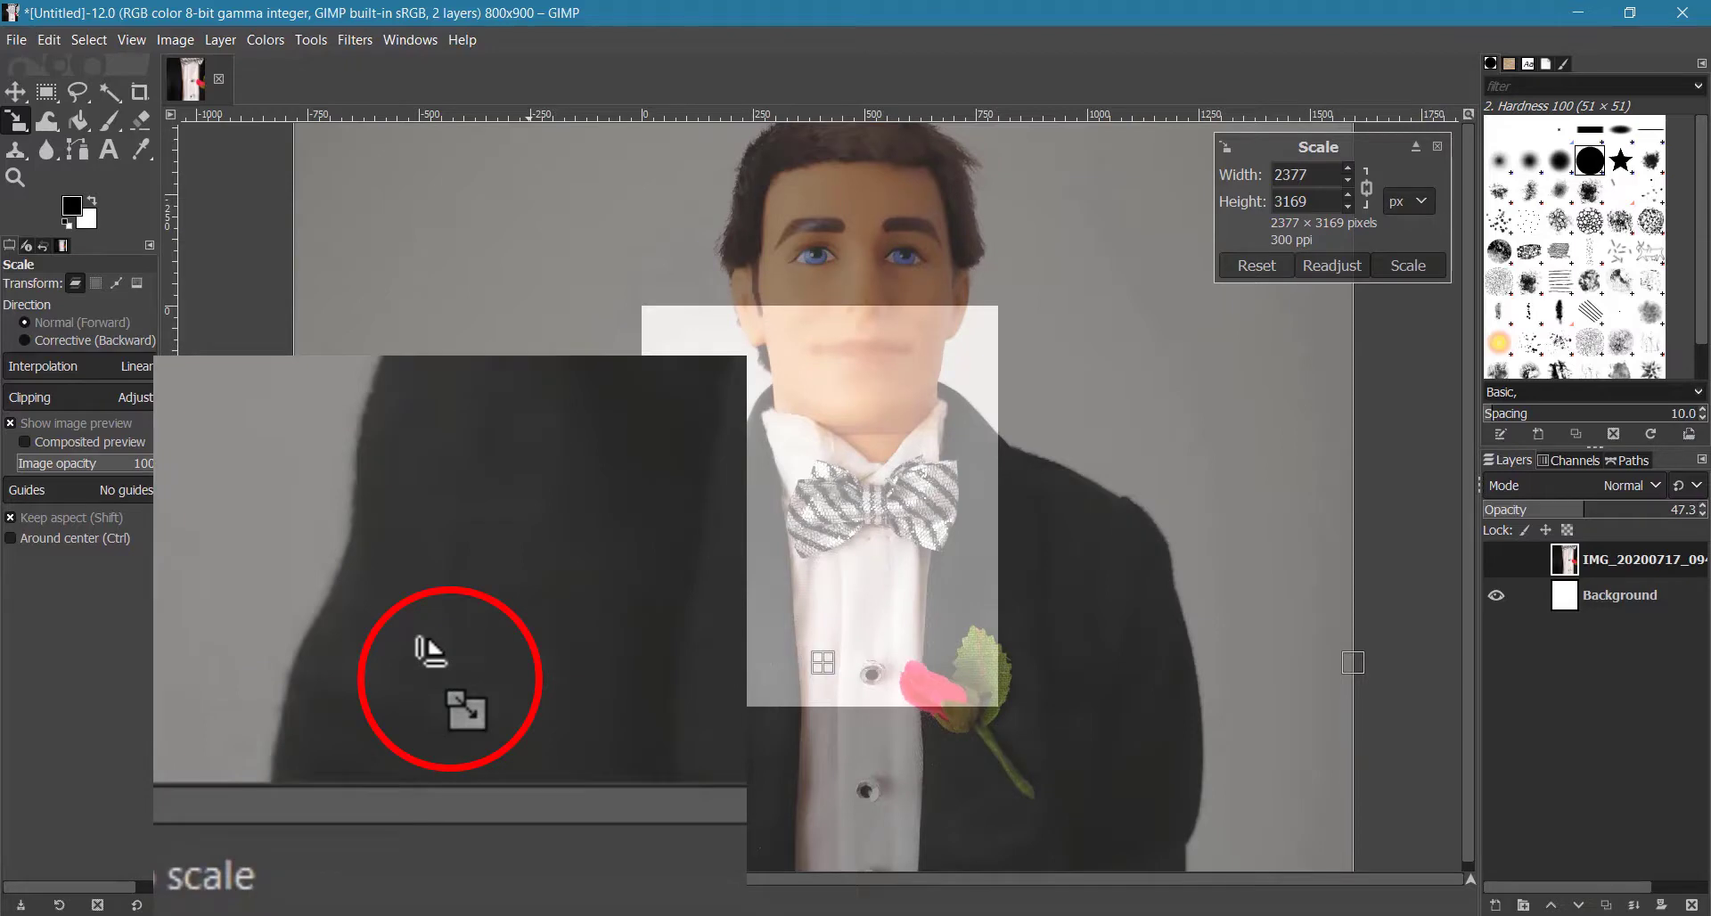
pyautogui.moveTo(870, 612); pyautogui.dragTo(967, 737)
pyautogui.moveTo(767, 764); pyautogui.dragTo(812, 783)
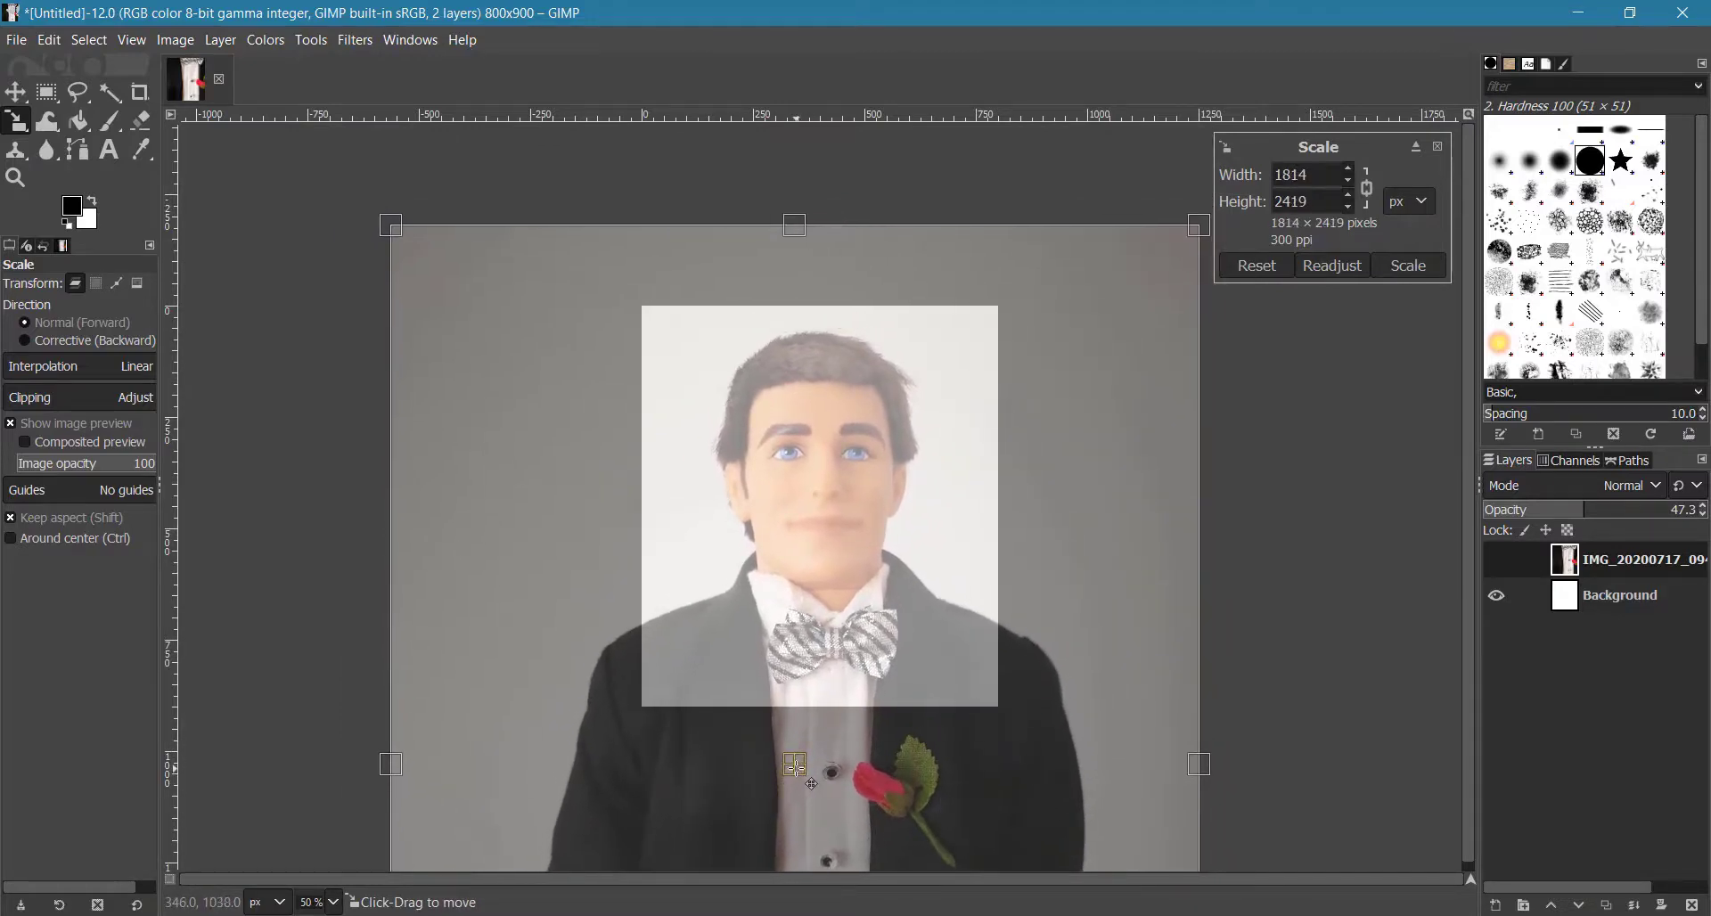
pyautogui.click(1410, 266)
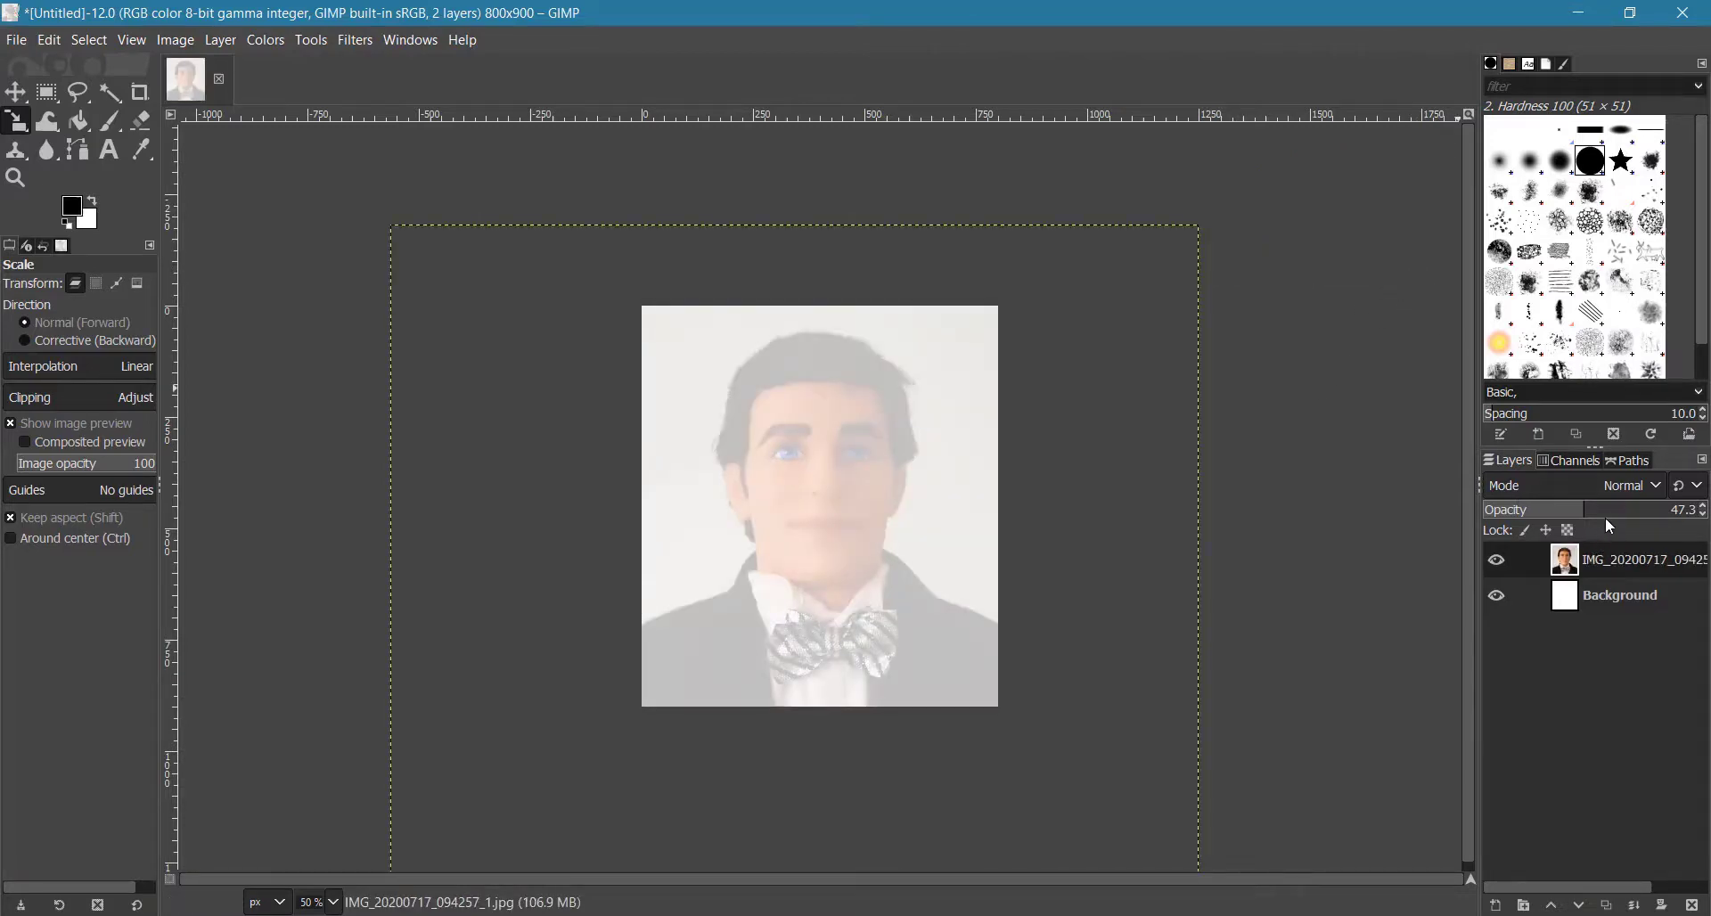
# Step: Bring the scaled photo layer back to 100 opacity
pyautogui.moveTo(1666, 513); pyautogui.dragTo(1706, 514)
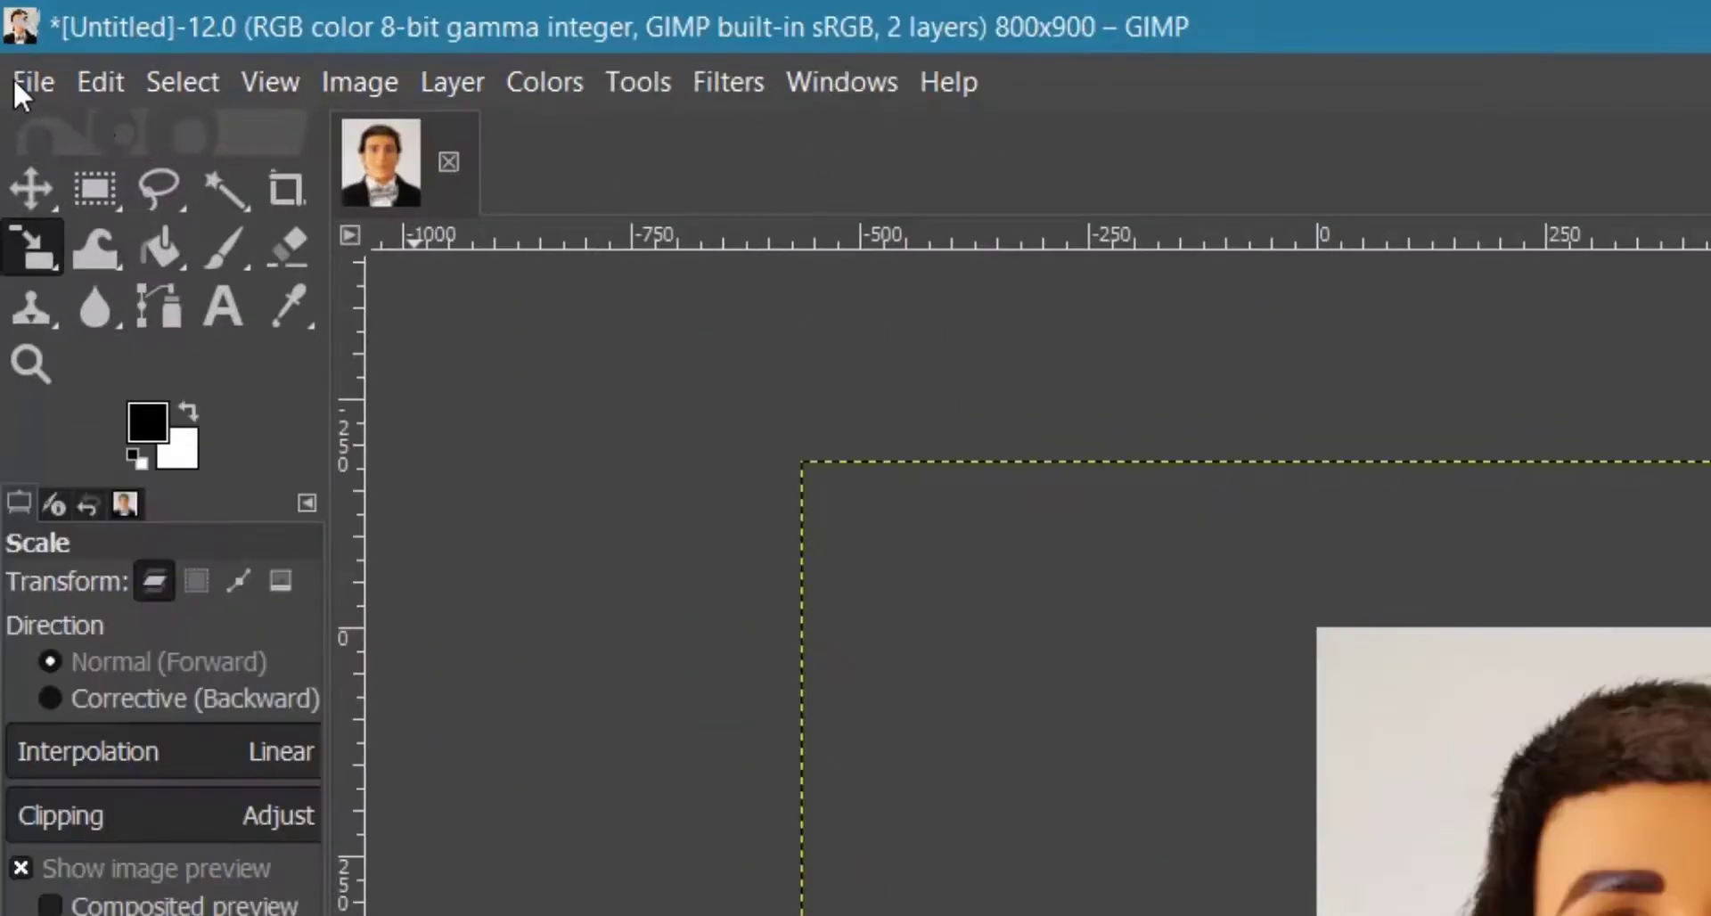
pyautogui.click(13, 79)
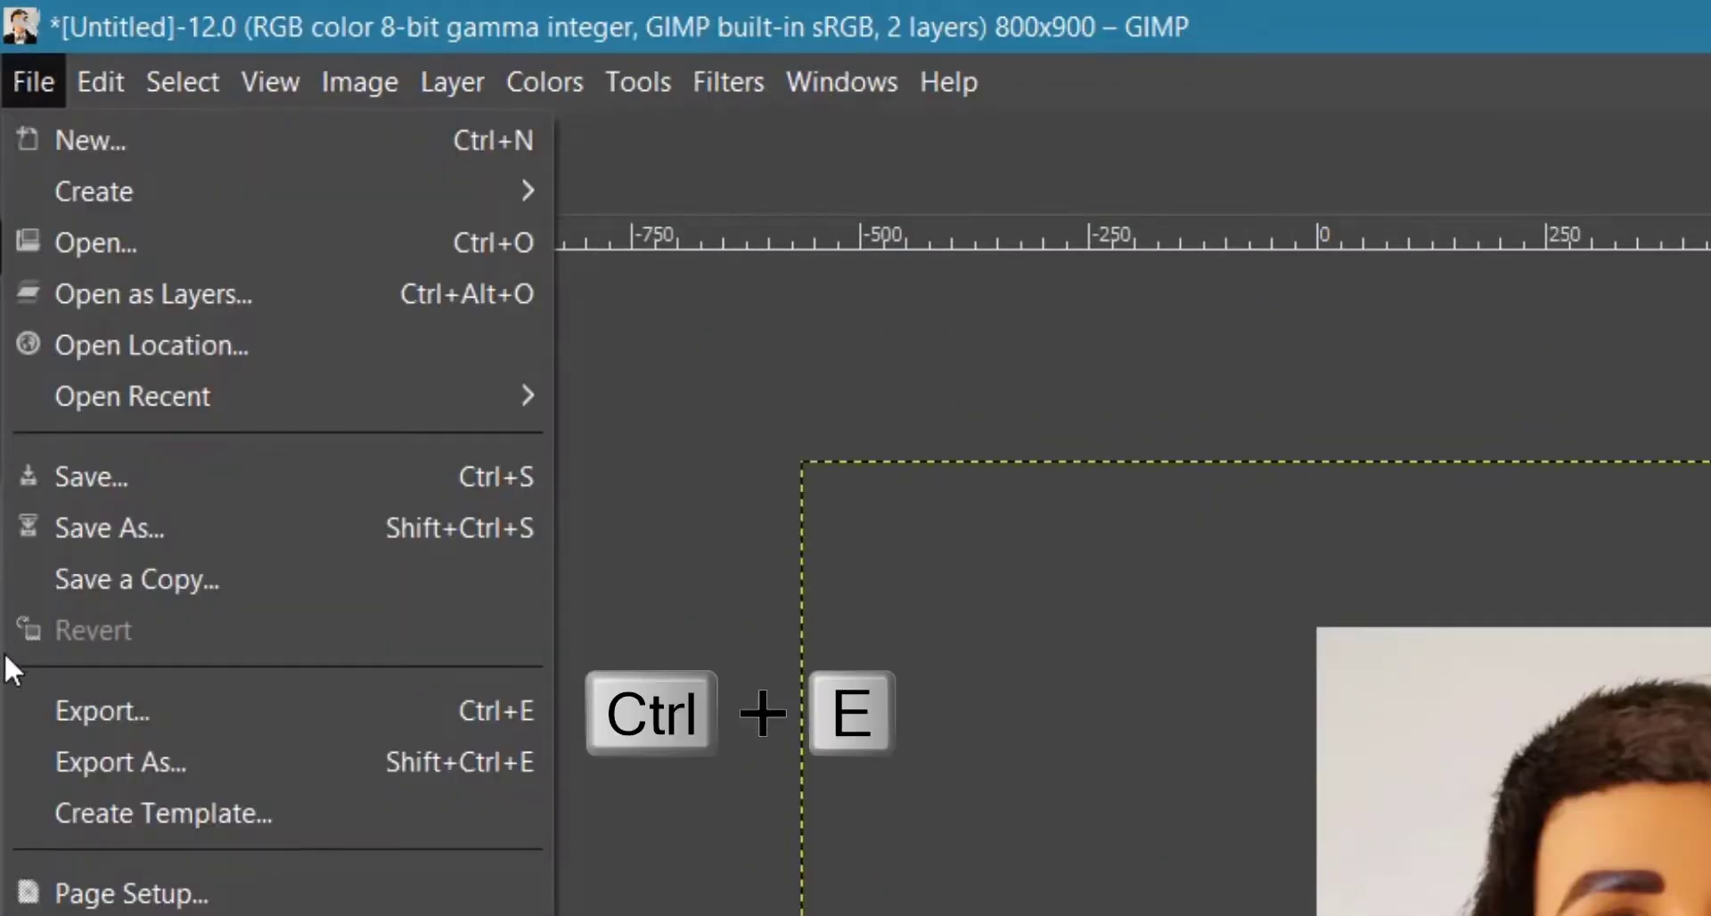
# Step: Export the framed portrait as 800x900.jpg in JPEG format at quality 90
pyautogui.click(14, 708)
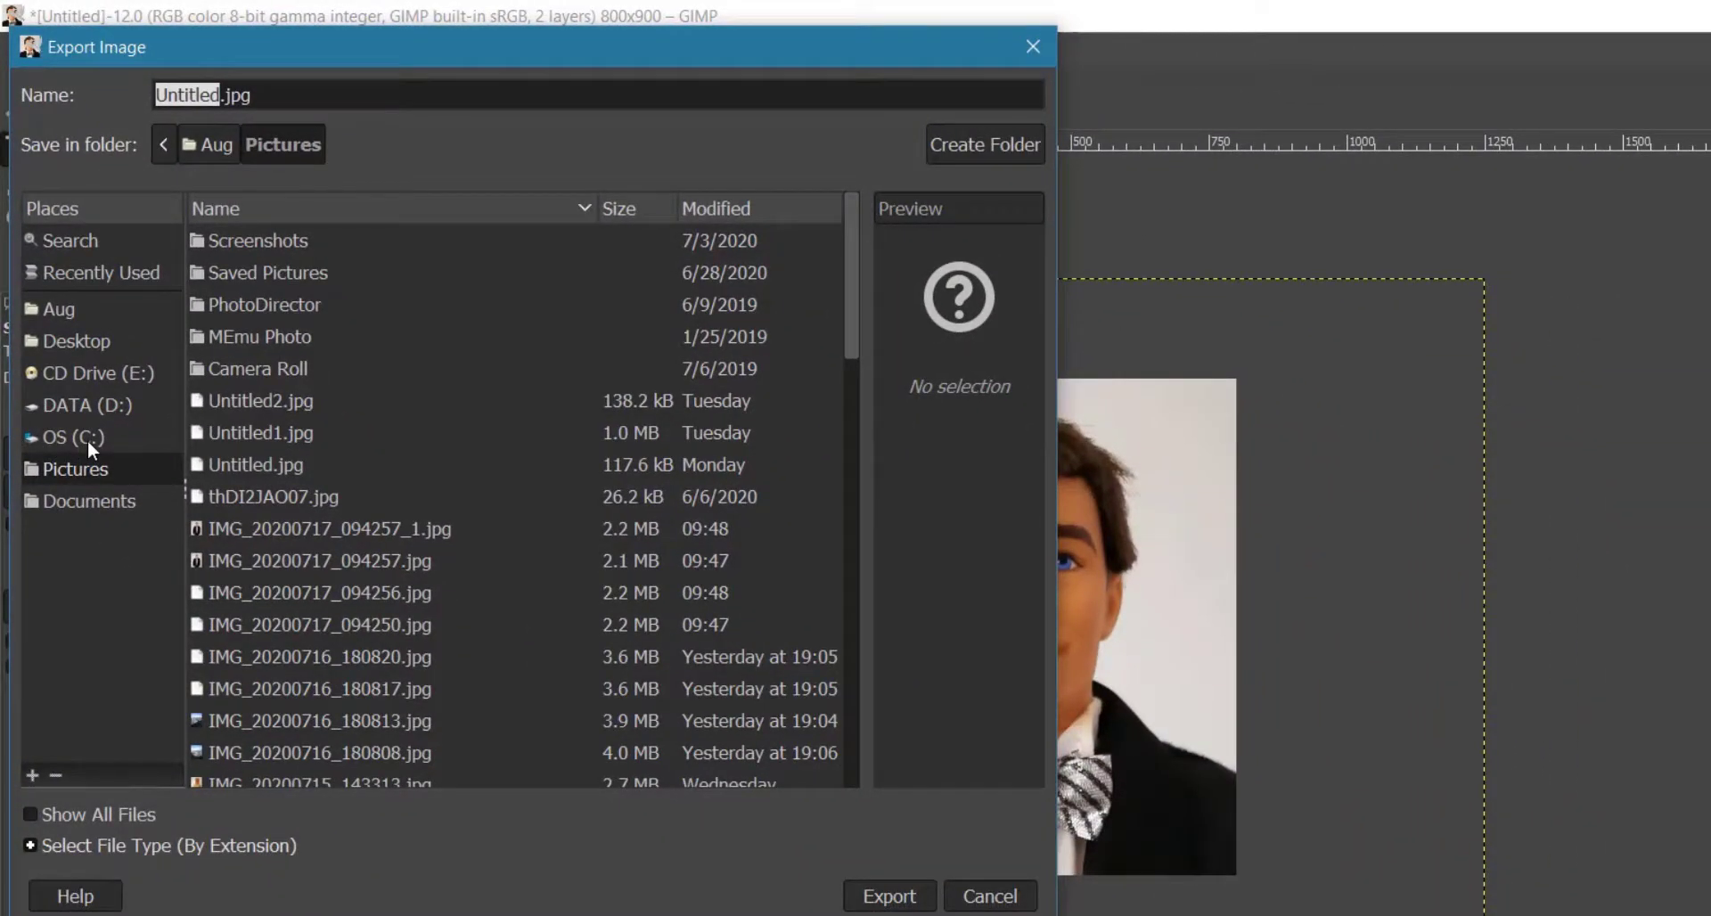
pyautogui.click(250, 844)
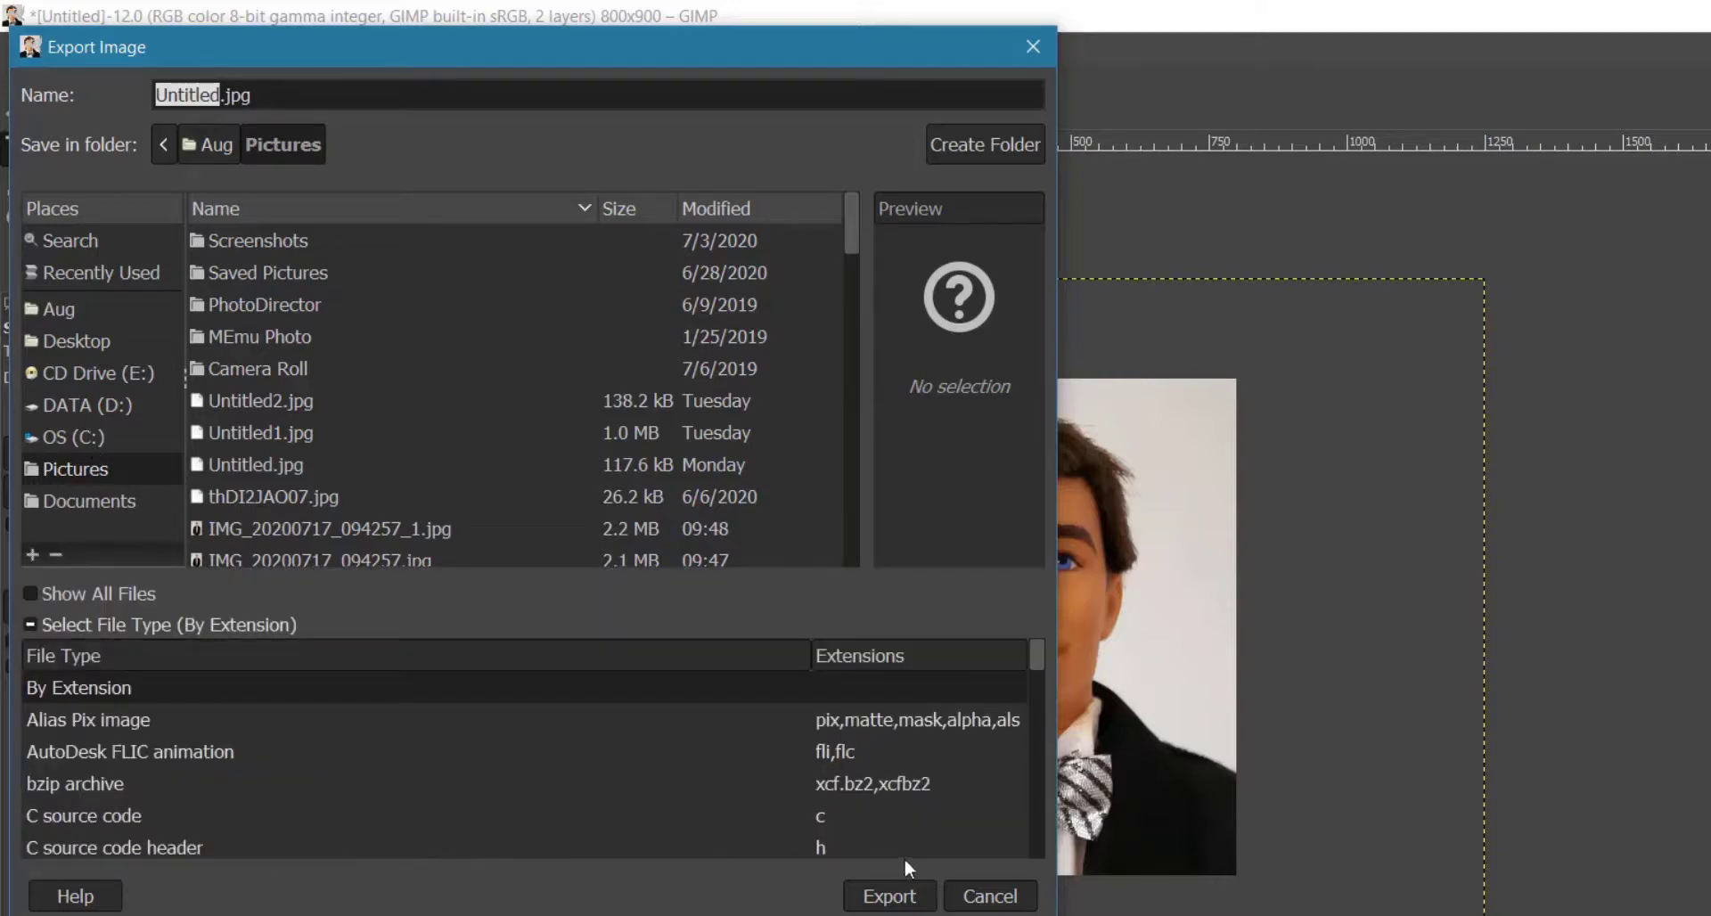
pyautogui.scroll(-6, 1035, 800)
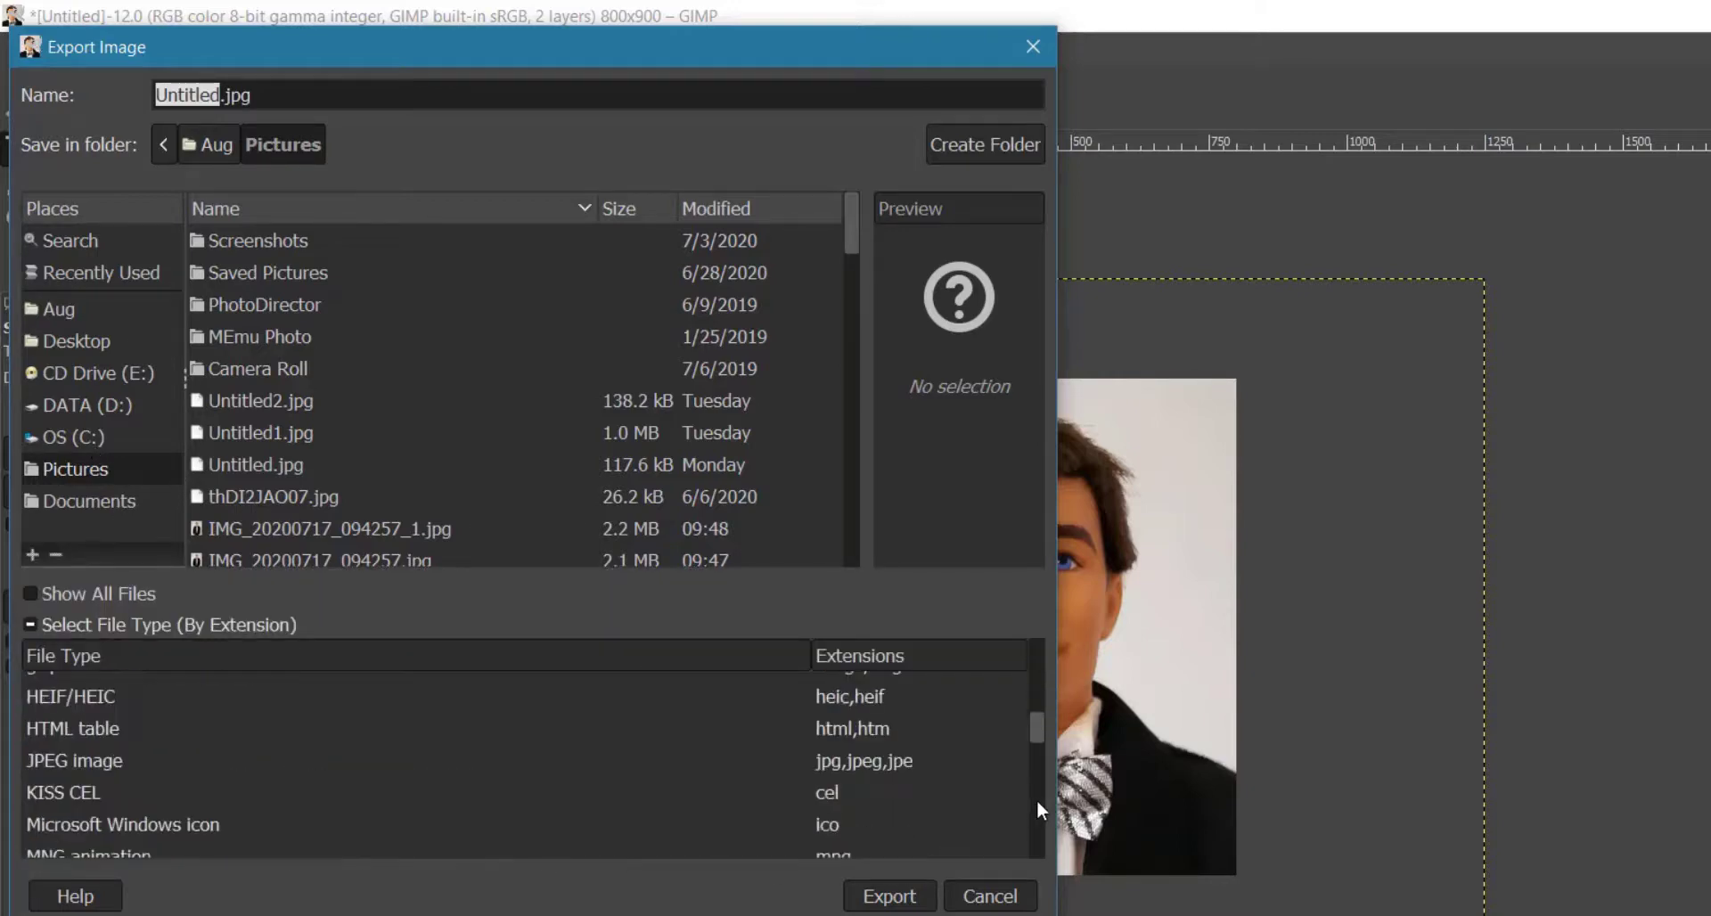
pyautogui.click(852, 761)
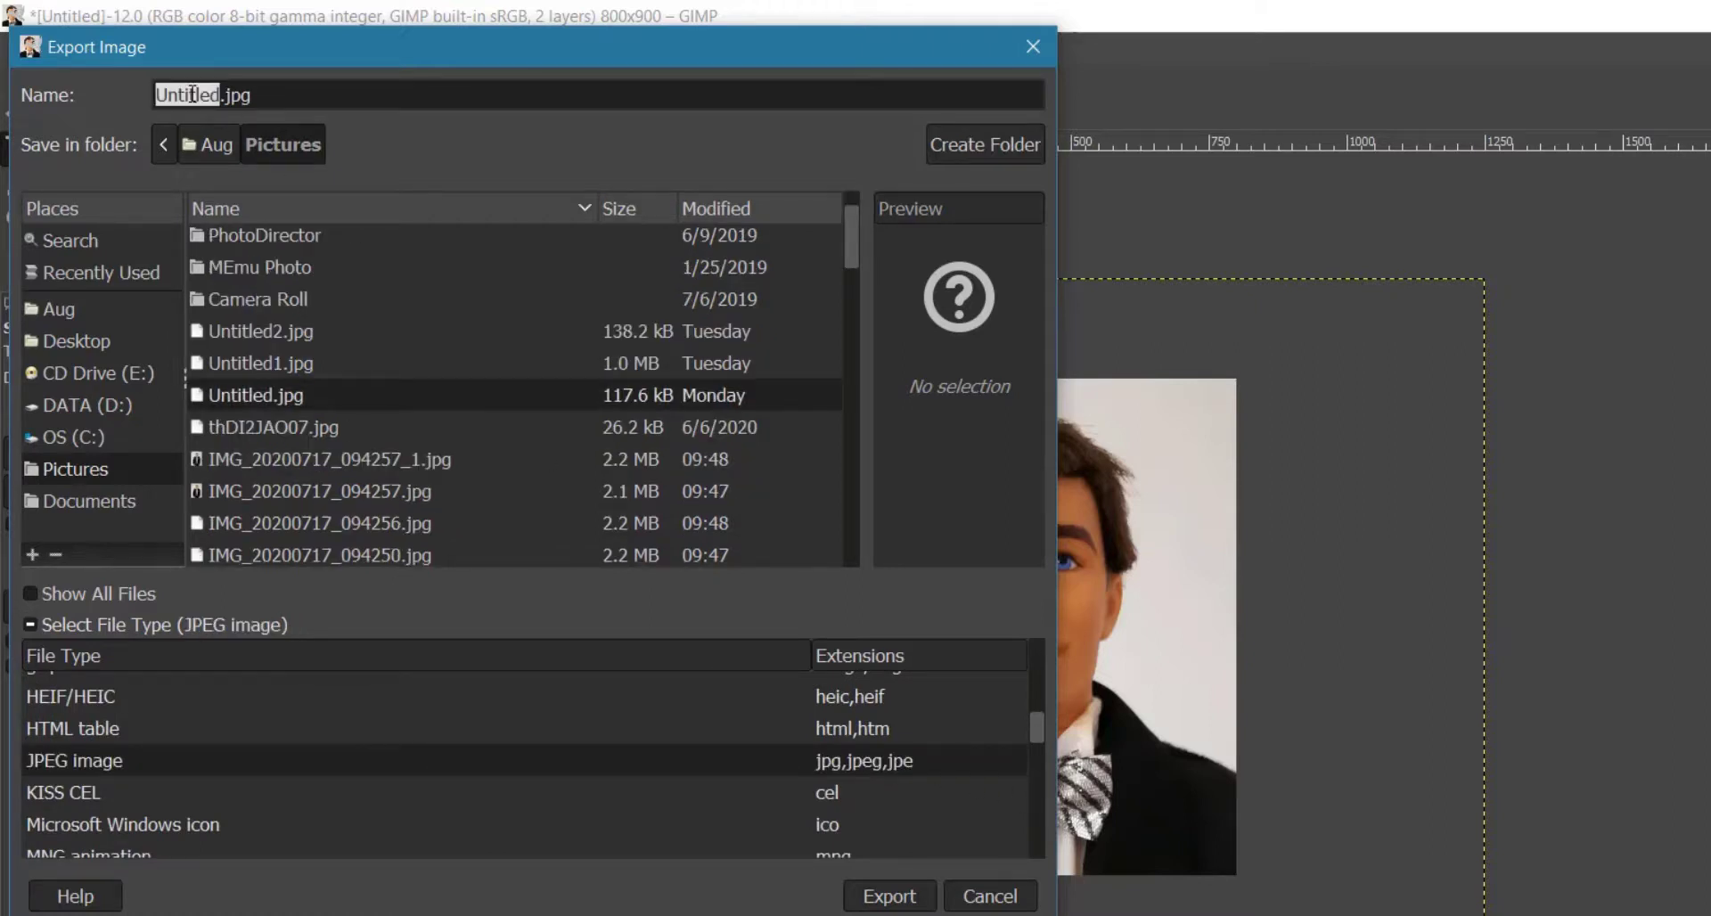
pyautogui.write('800x900')
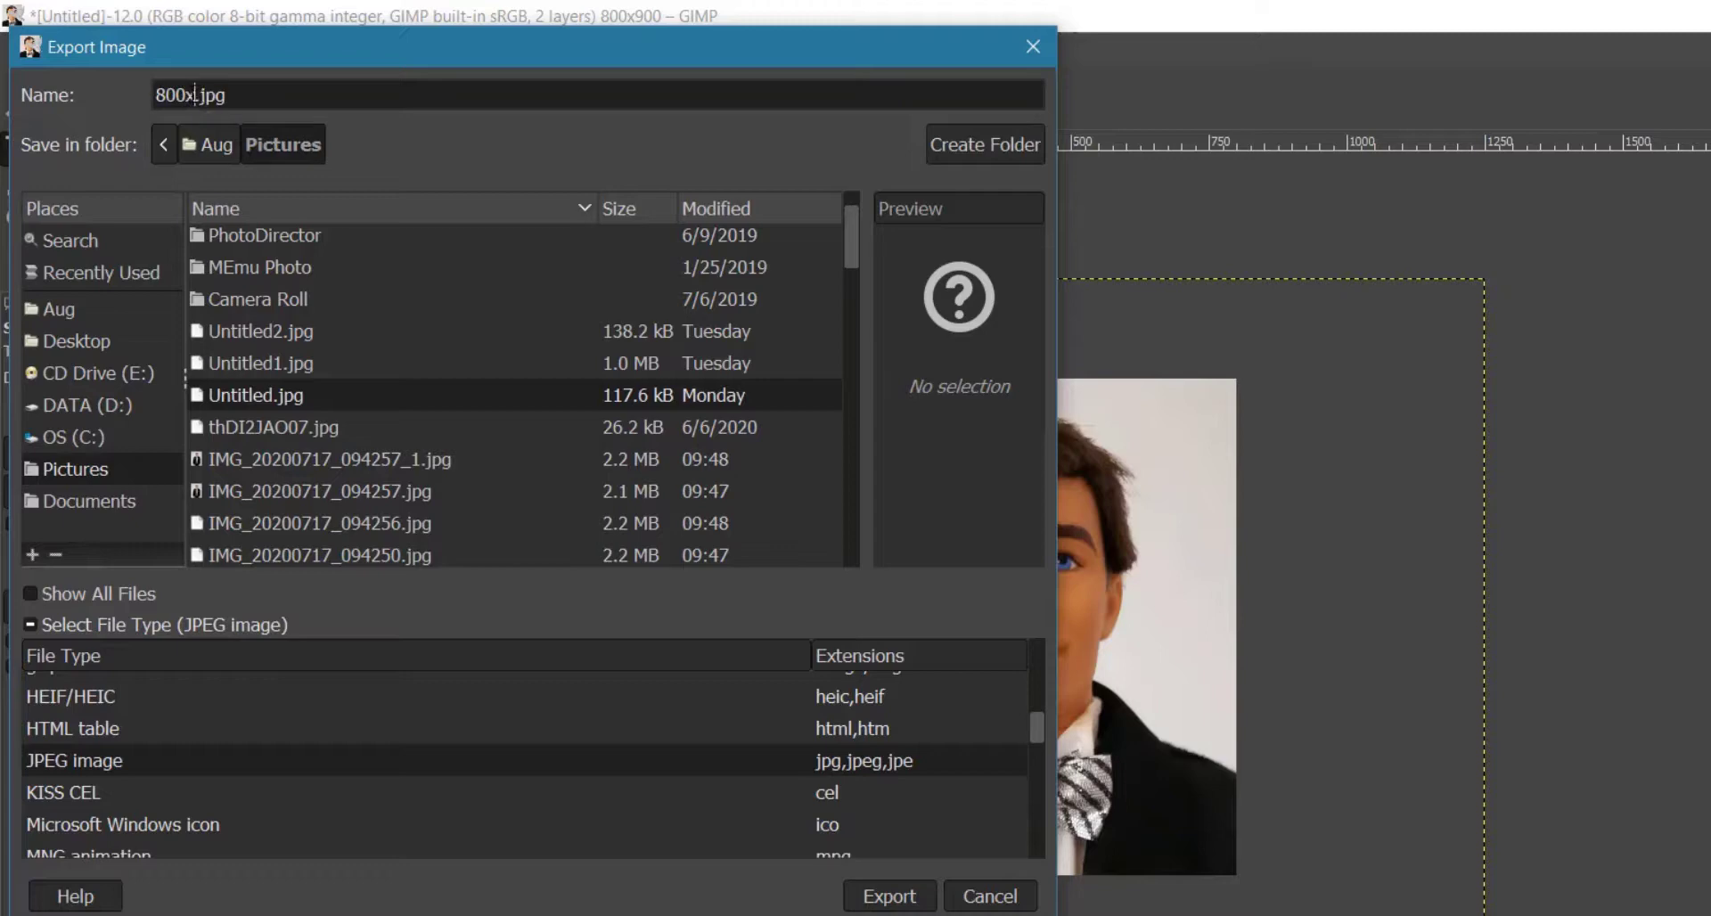
pyautogui.click(893, 900)
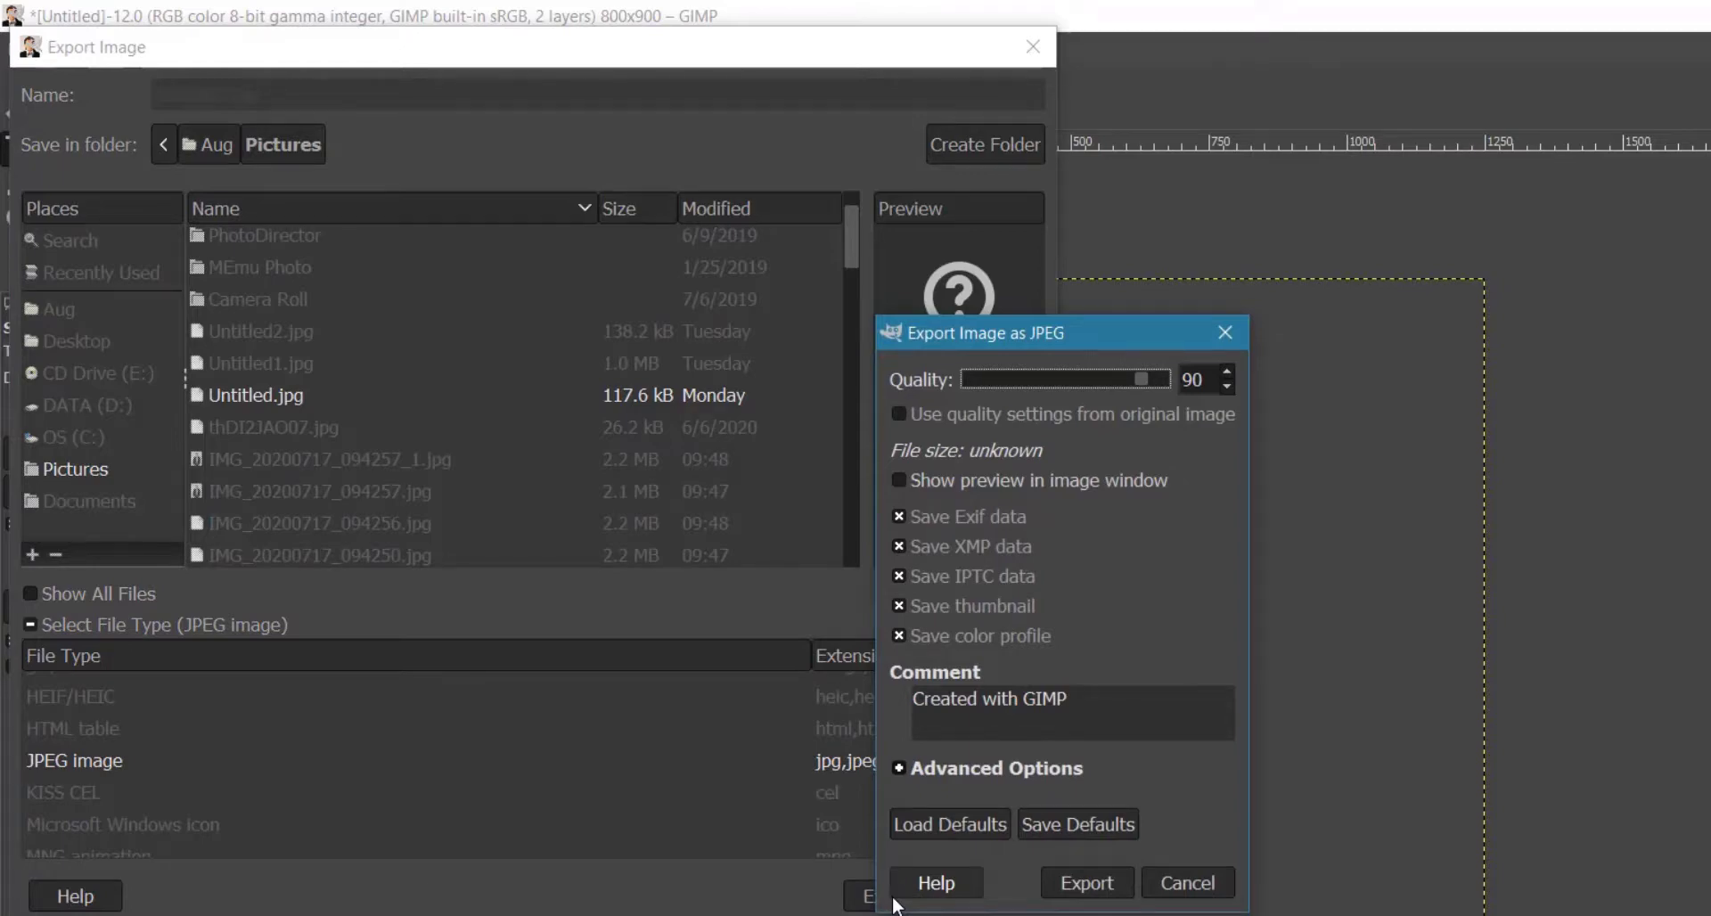
pyautogui.click(1082, 885)
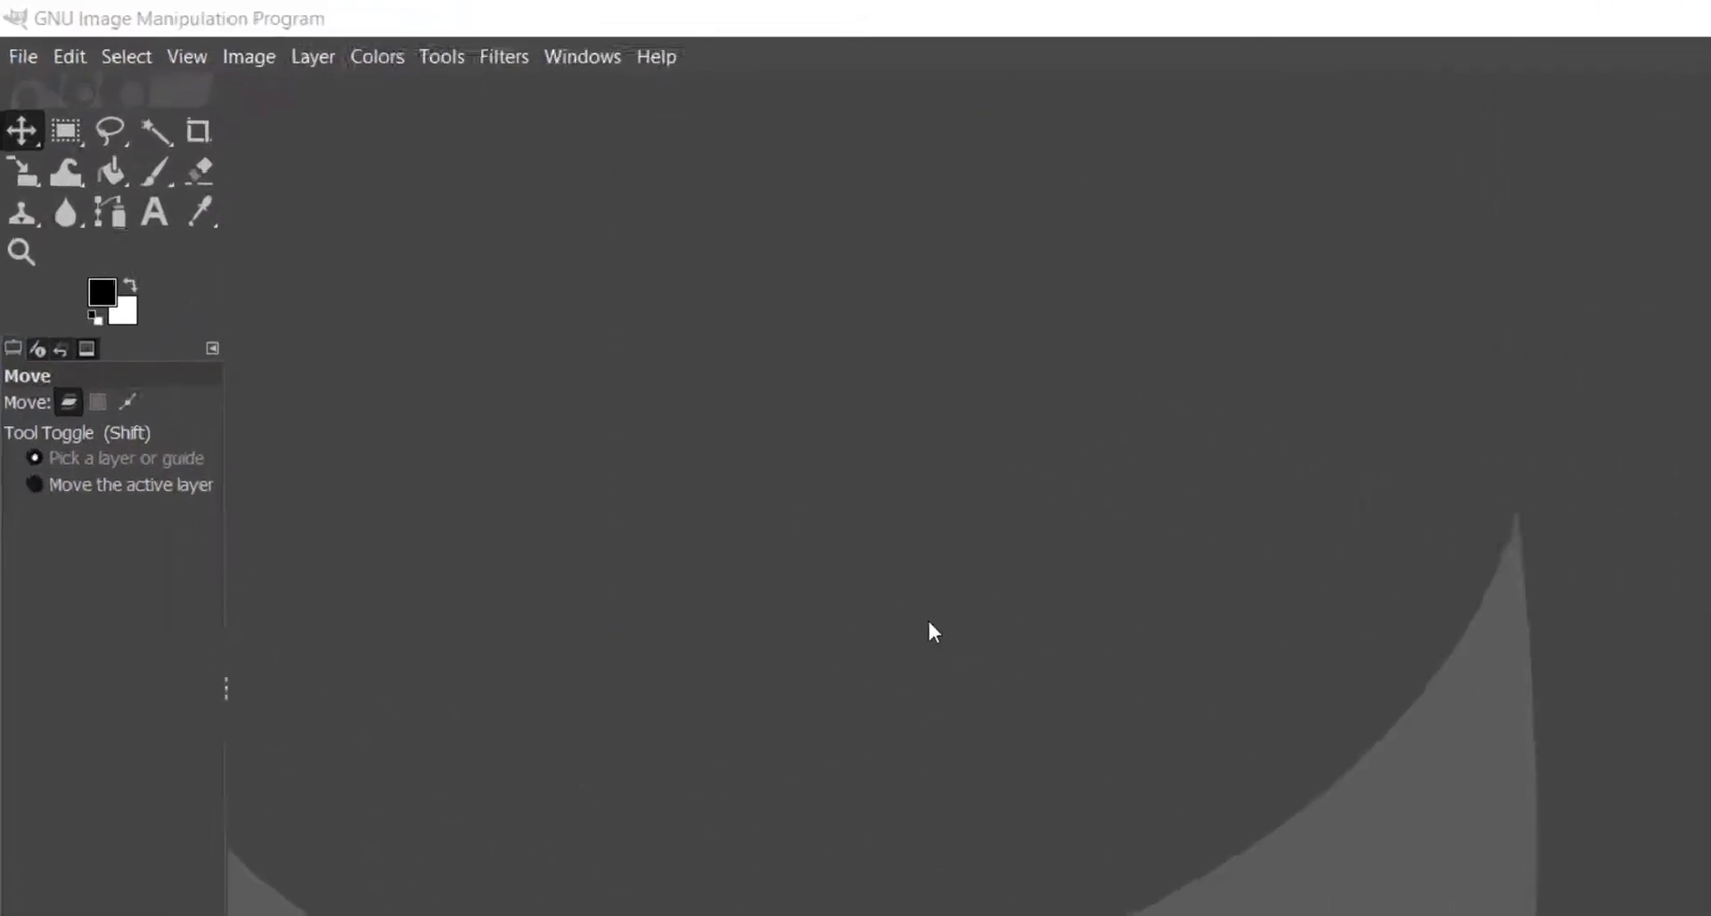
# Step: Open IMG_20200717_094257_1.jpg from Pictures as its own 2976 × 3968 image
pyautogui.click(28, 96)
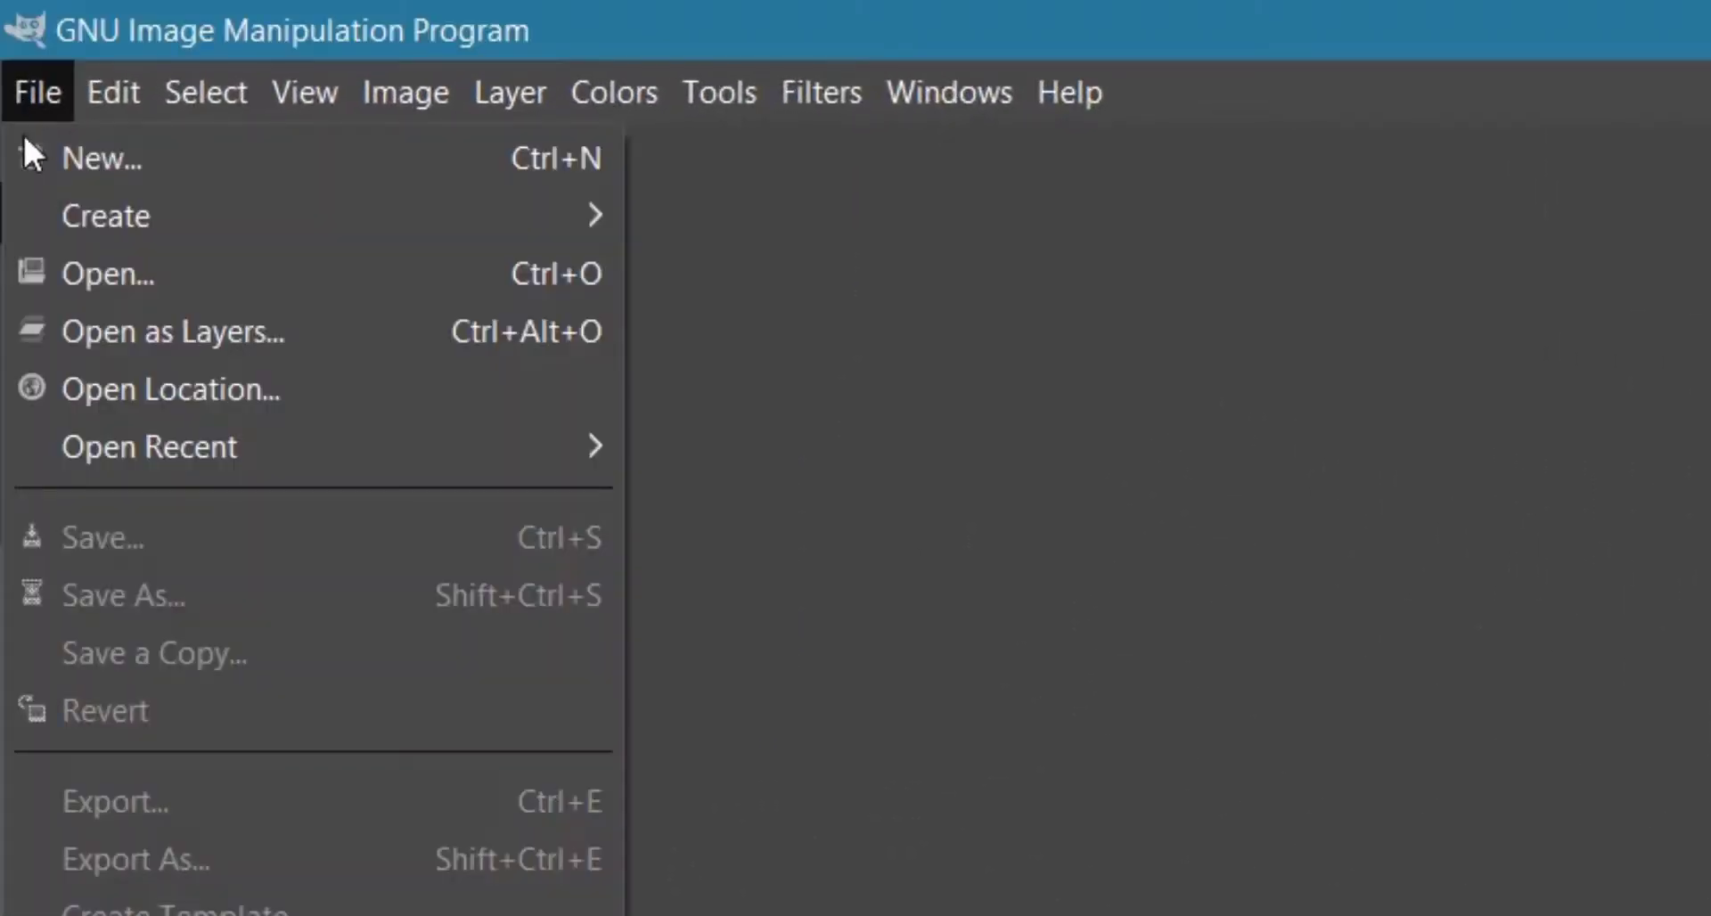
pyautogui.click(20, 331)
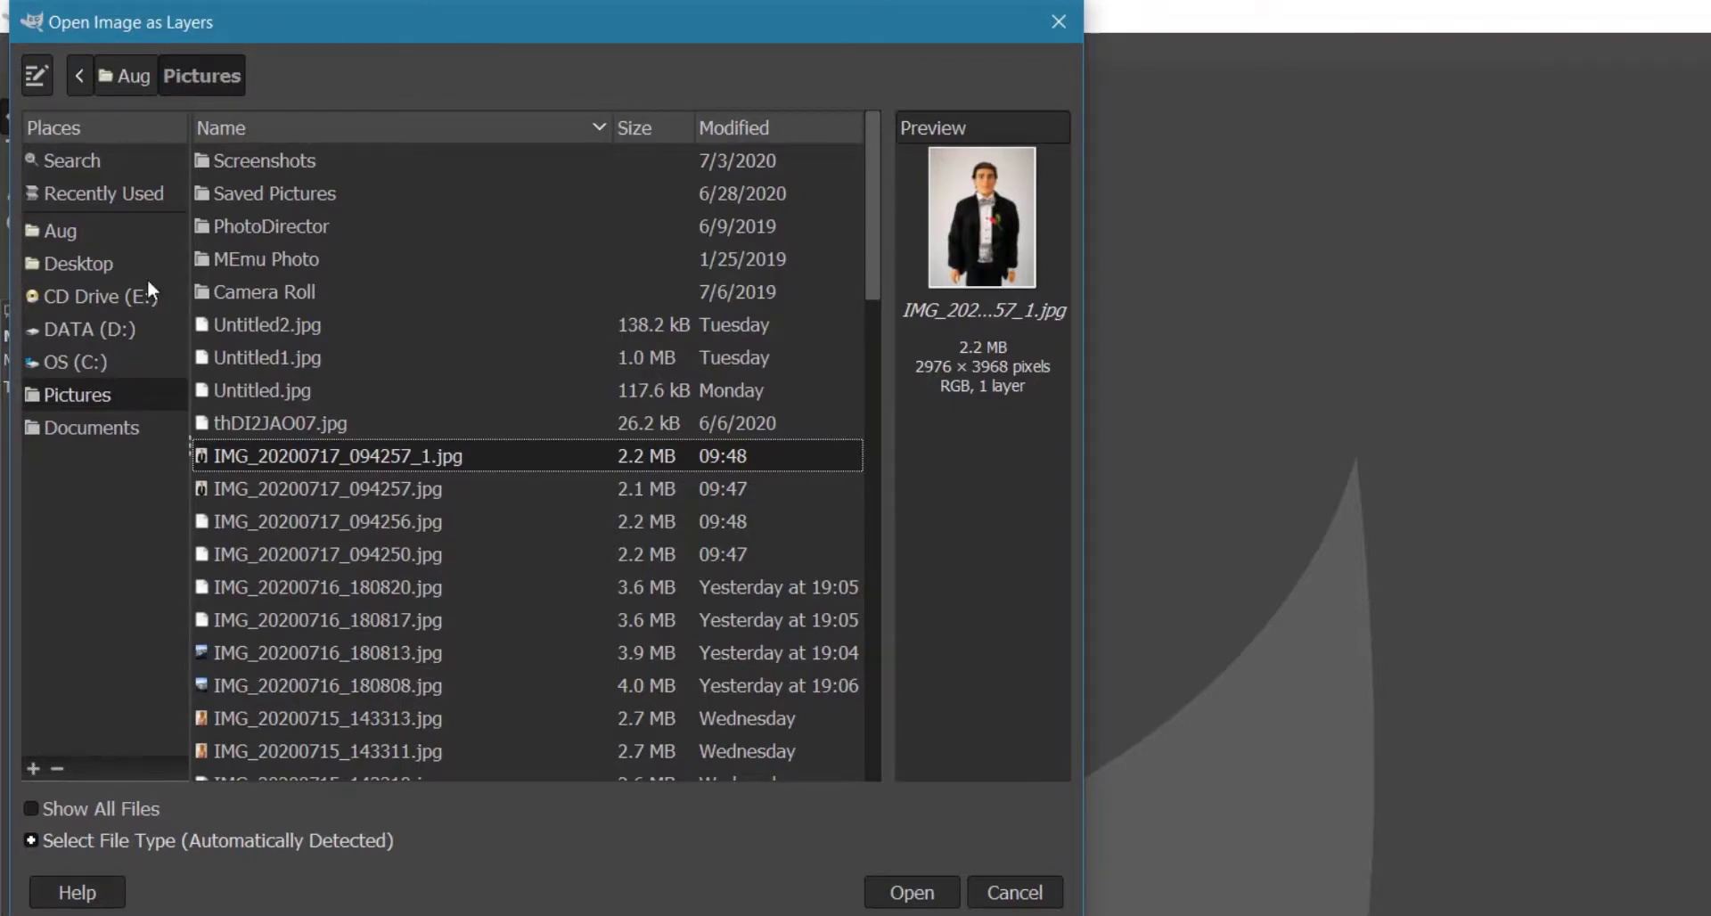
pyautogui.click(911, 891)
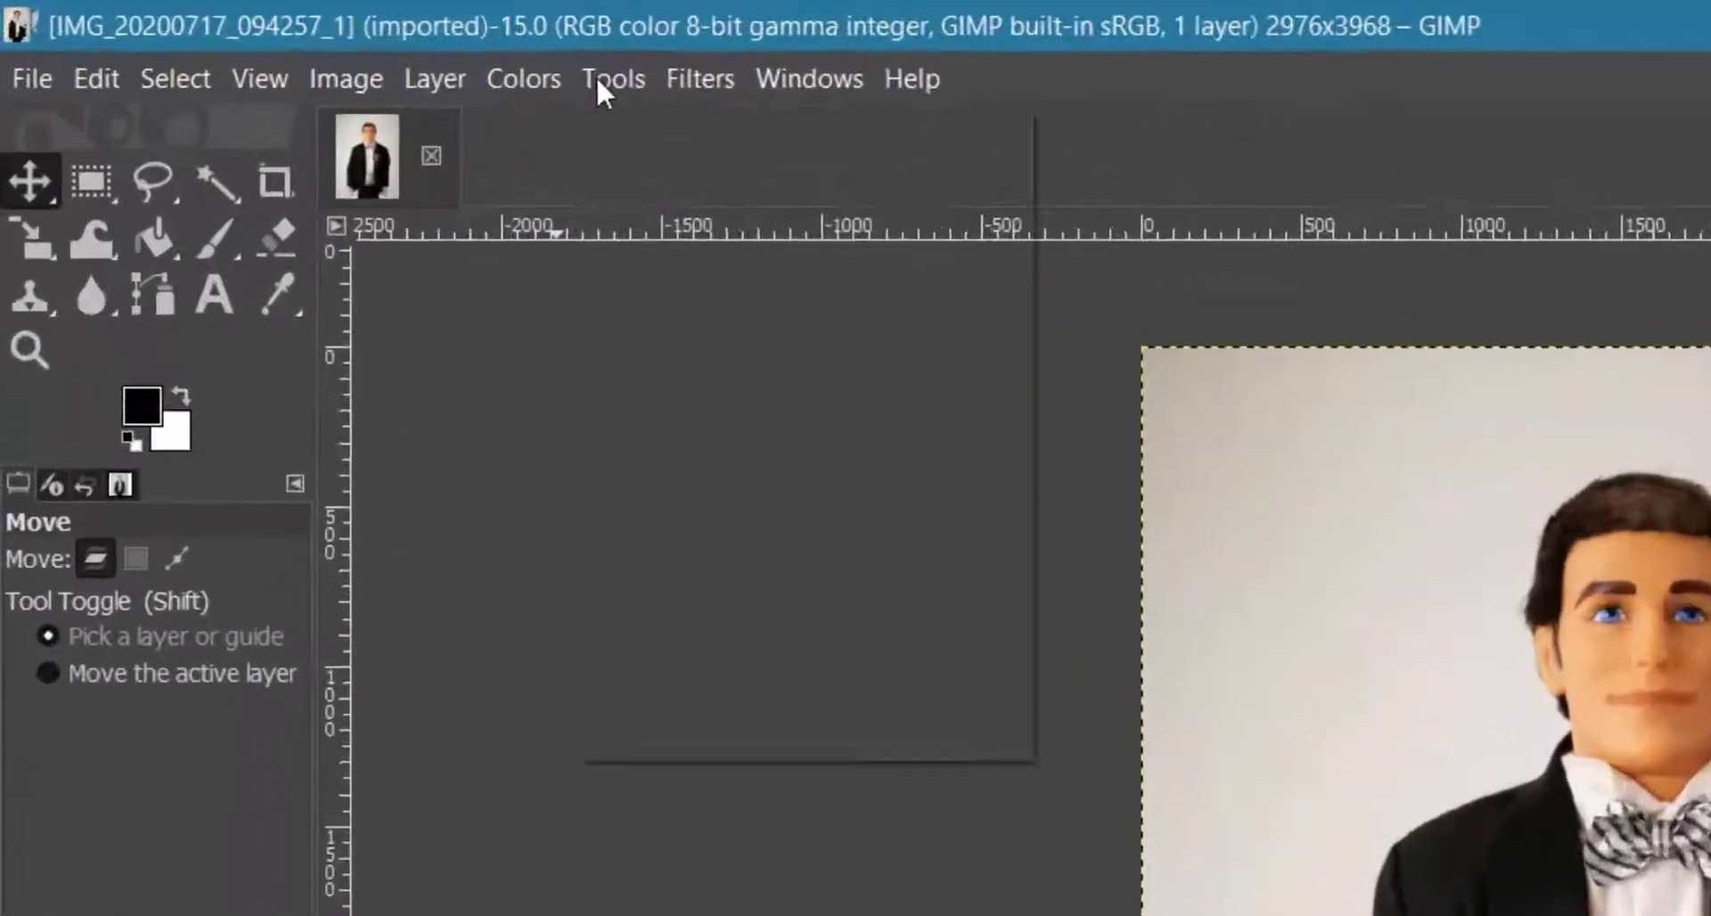
# Step: Draw a crop rectangle around the doll's head and shoulders with the Crop Tool
pyautogui.click(239, 35)
pyautogui.moveTo(901, 243)
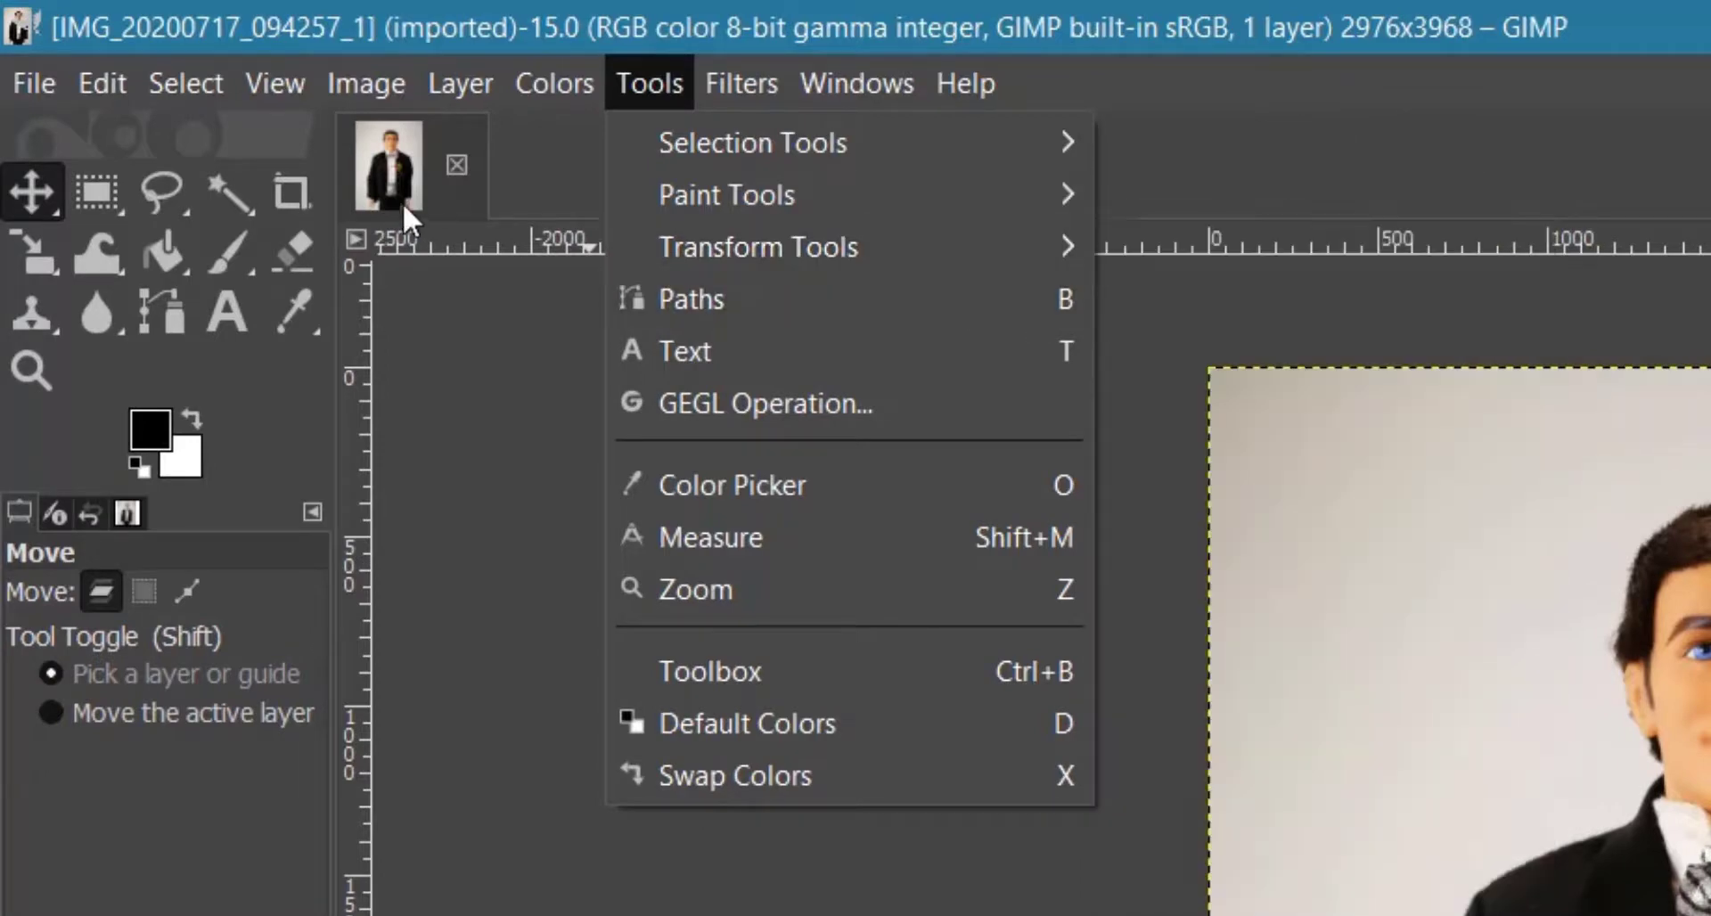
pyautogui.click(297, 185)
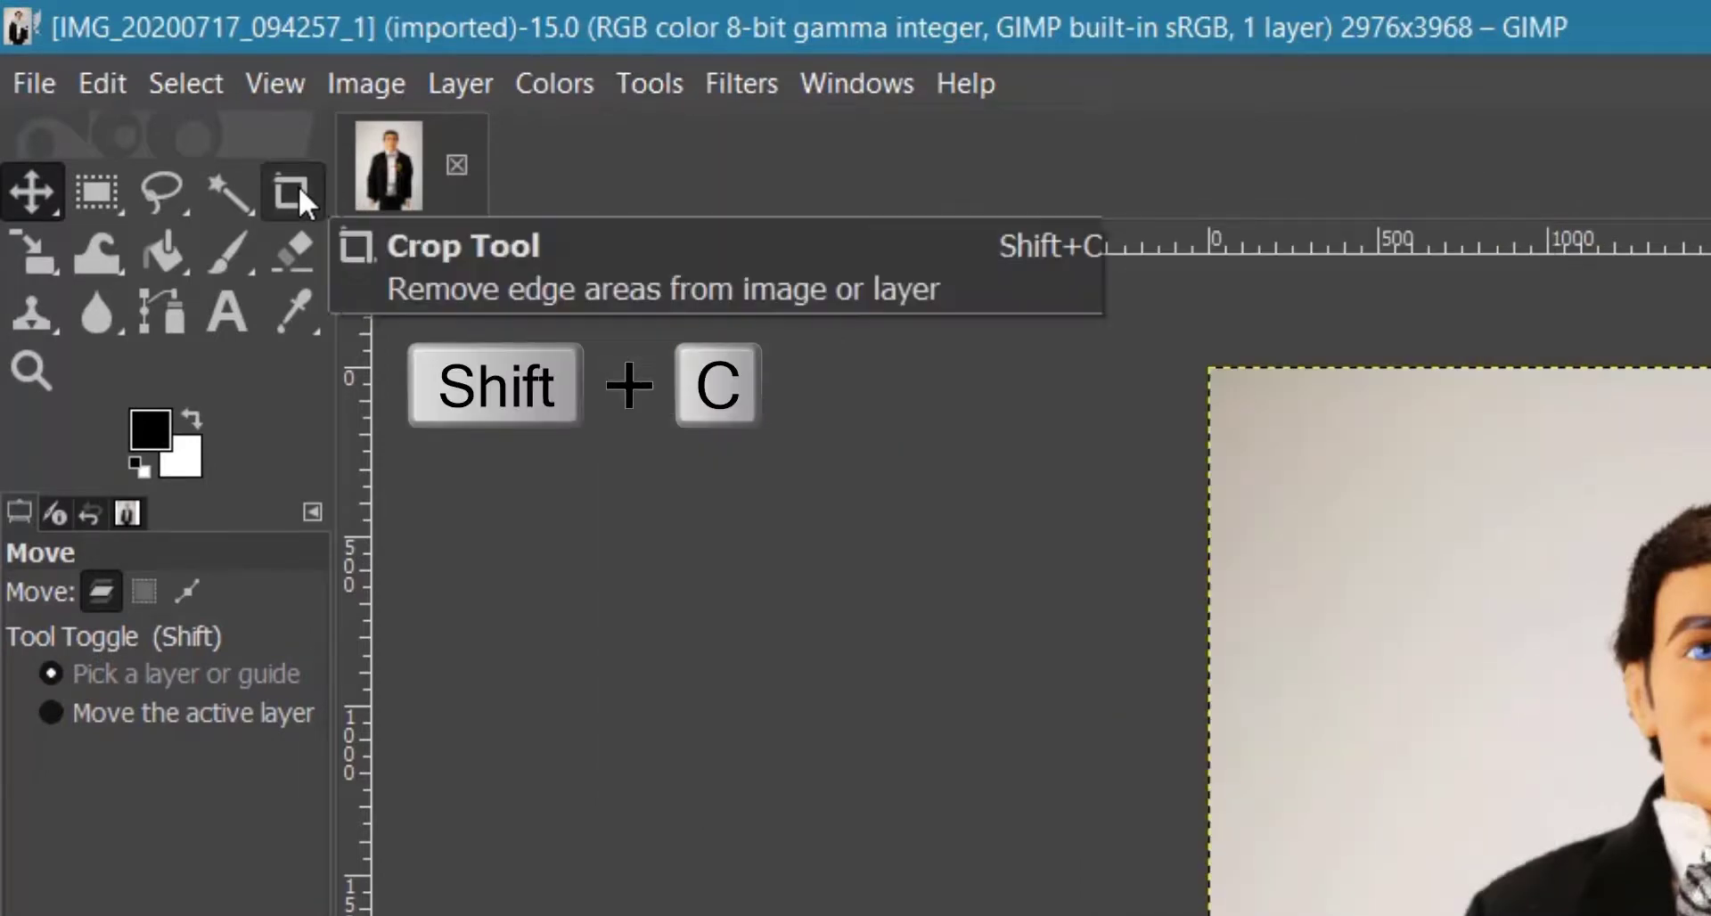
pyautogui.click(292, 186)
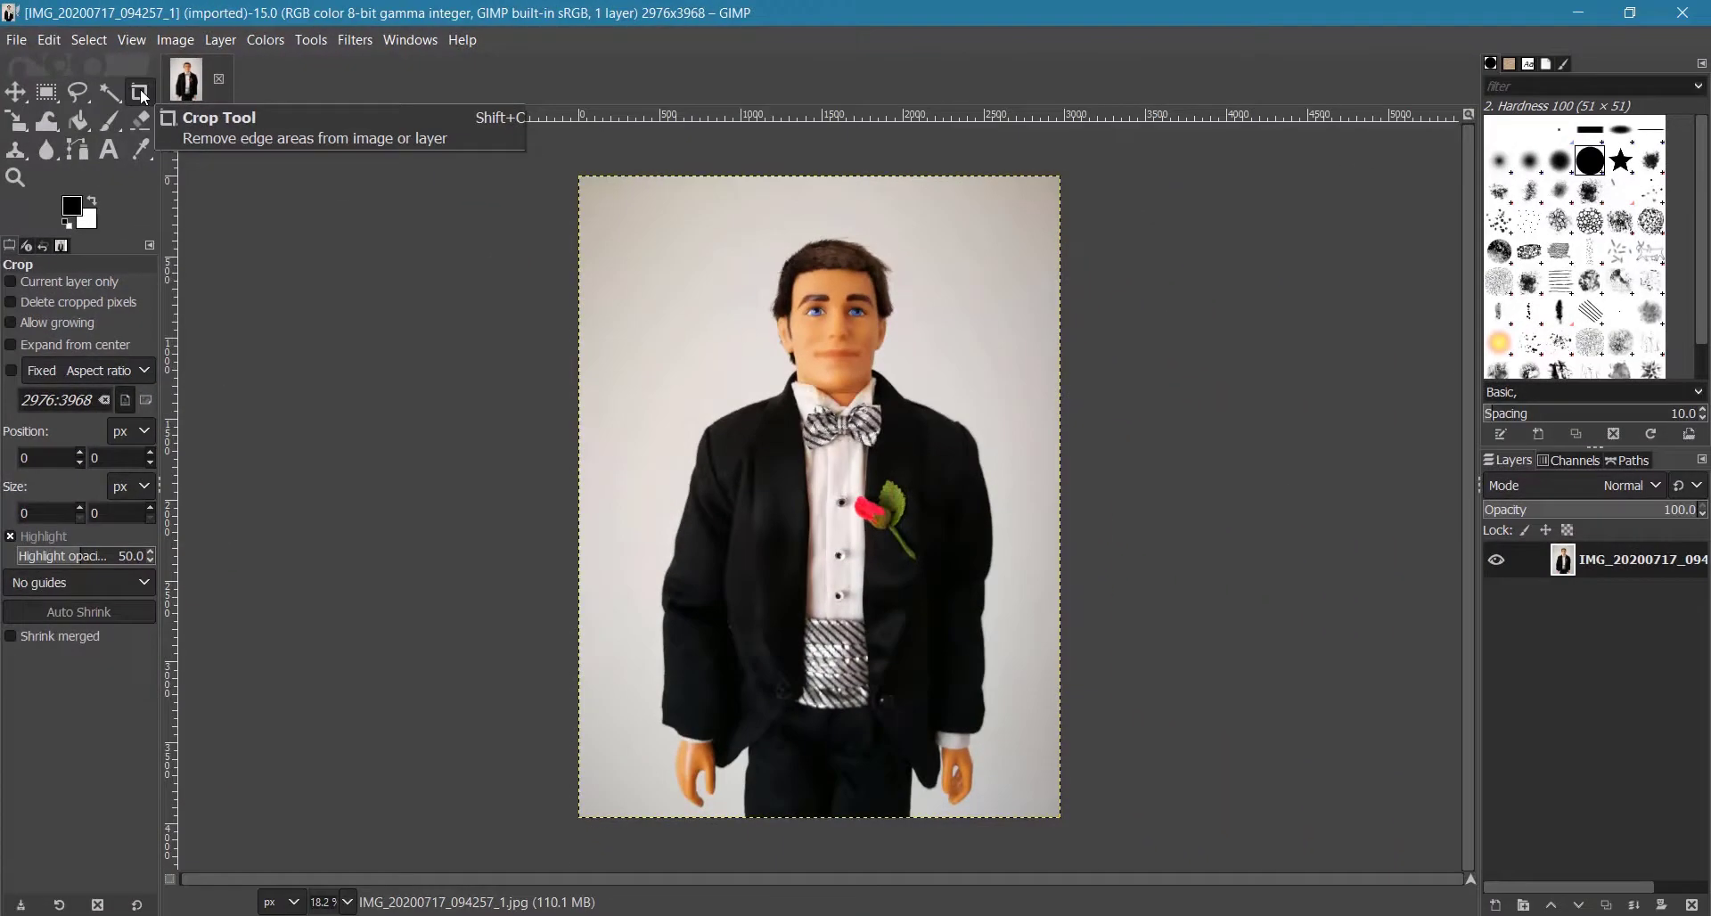
pyautogui.click(740, 286)
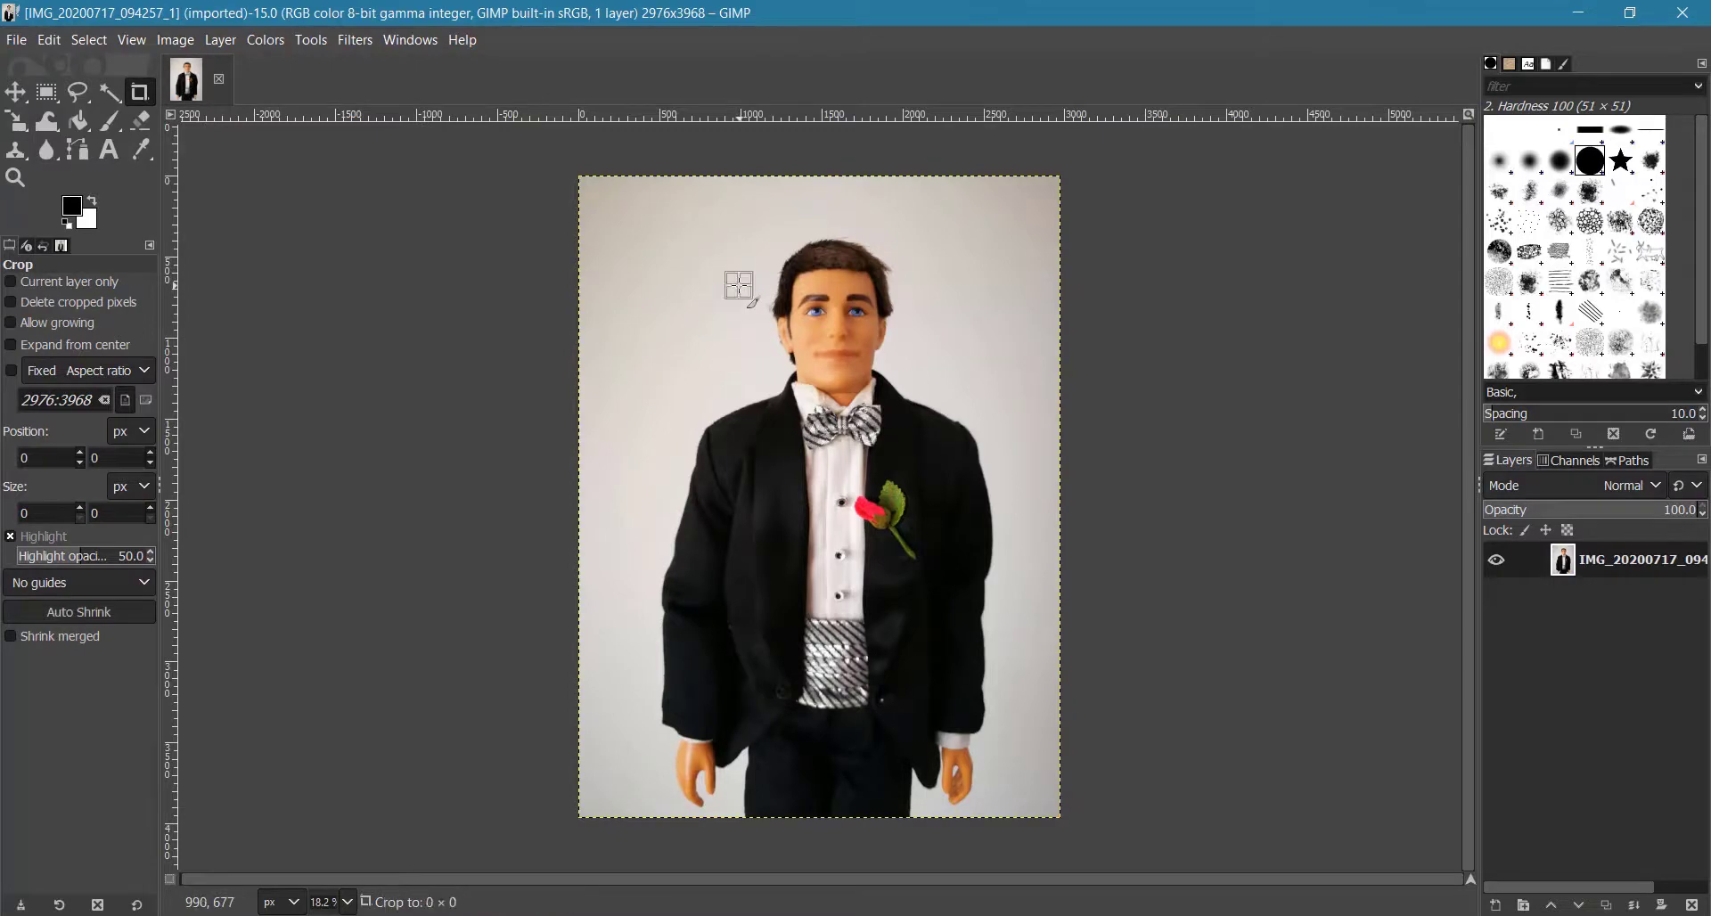
pyautogui.moveTo(739, 286); pyautogui.dragTo(918, 477)
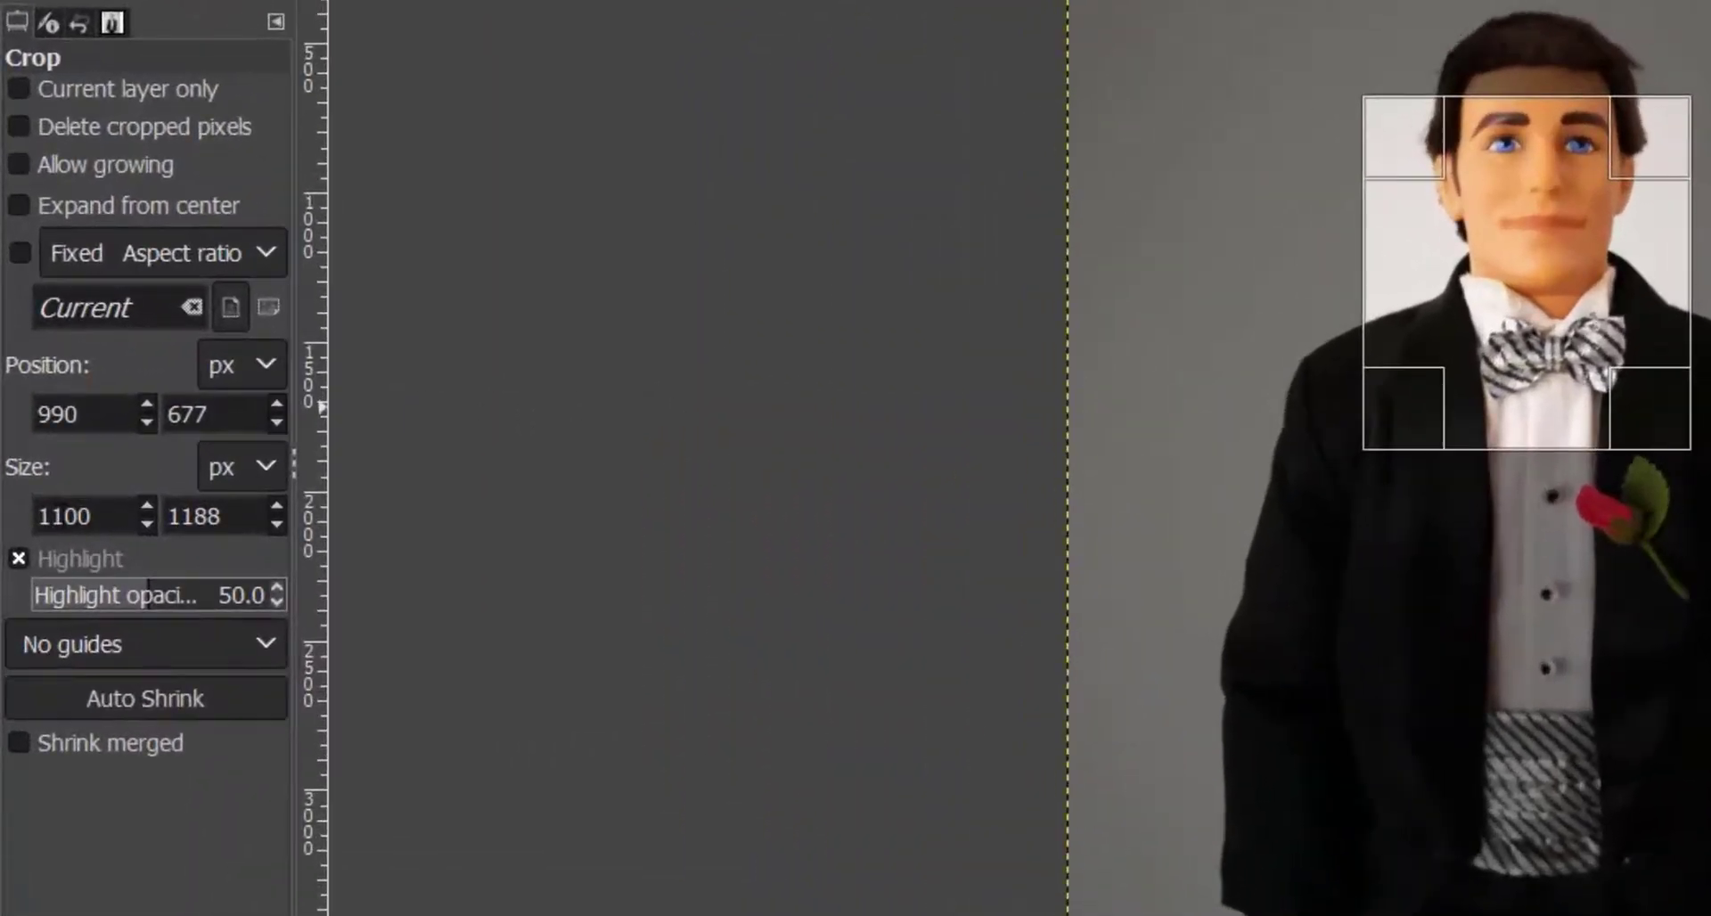
# Step: Set the crop size to exactly 800 × 900 px
pyautogui.doubleClick(67, 516)
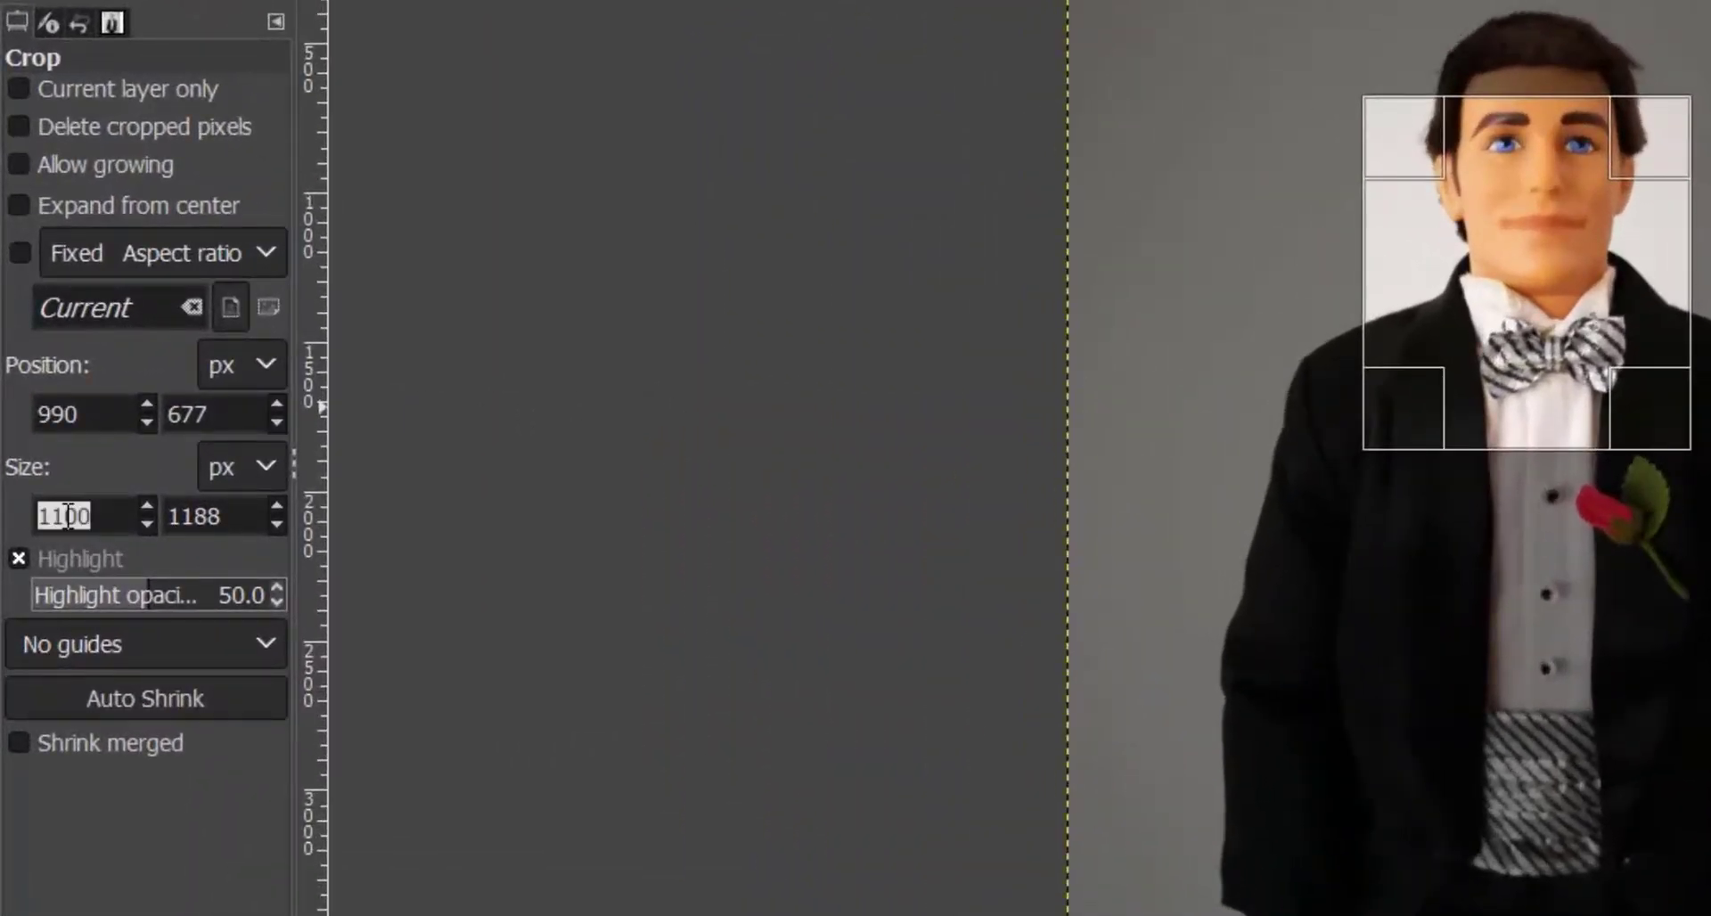
pyautogui.write('800')
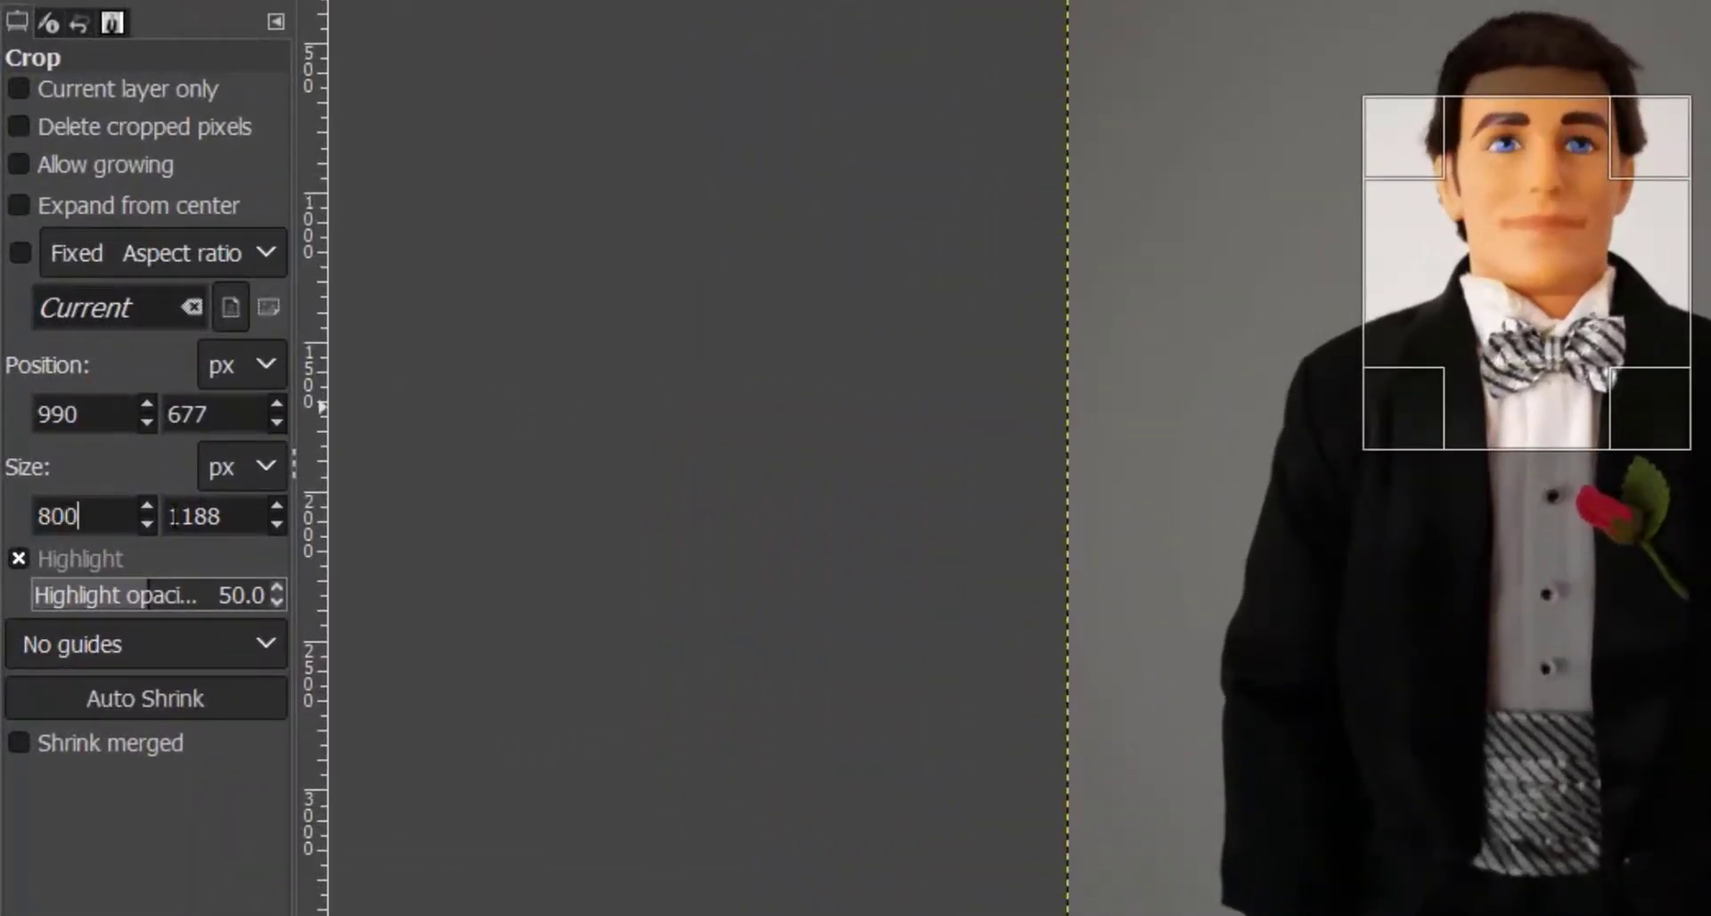
pyautogui.doubleClick(204, 515)
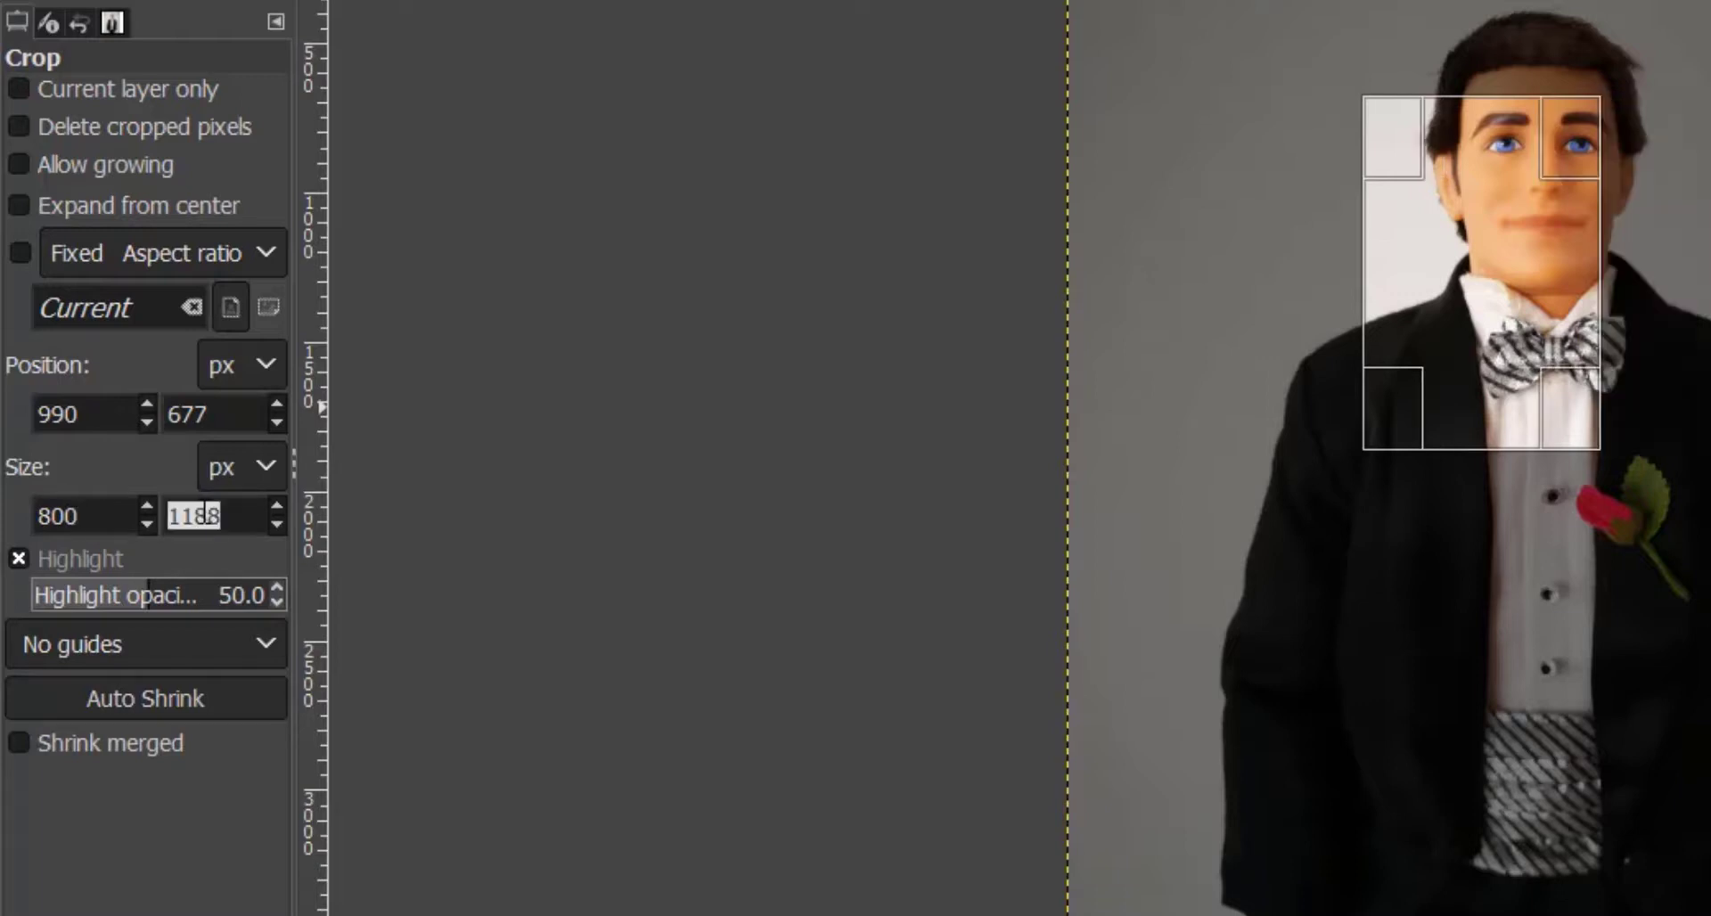
pyautogui.write('900')
pyautogui.press('Return')
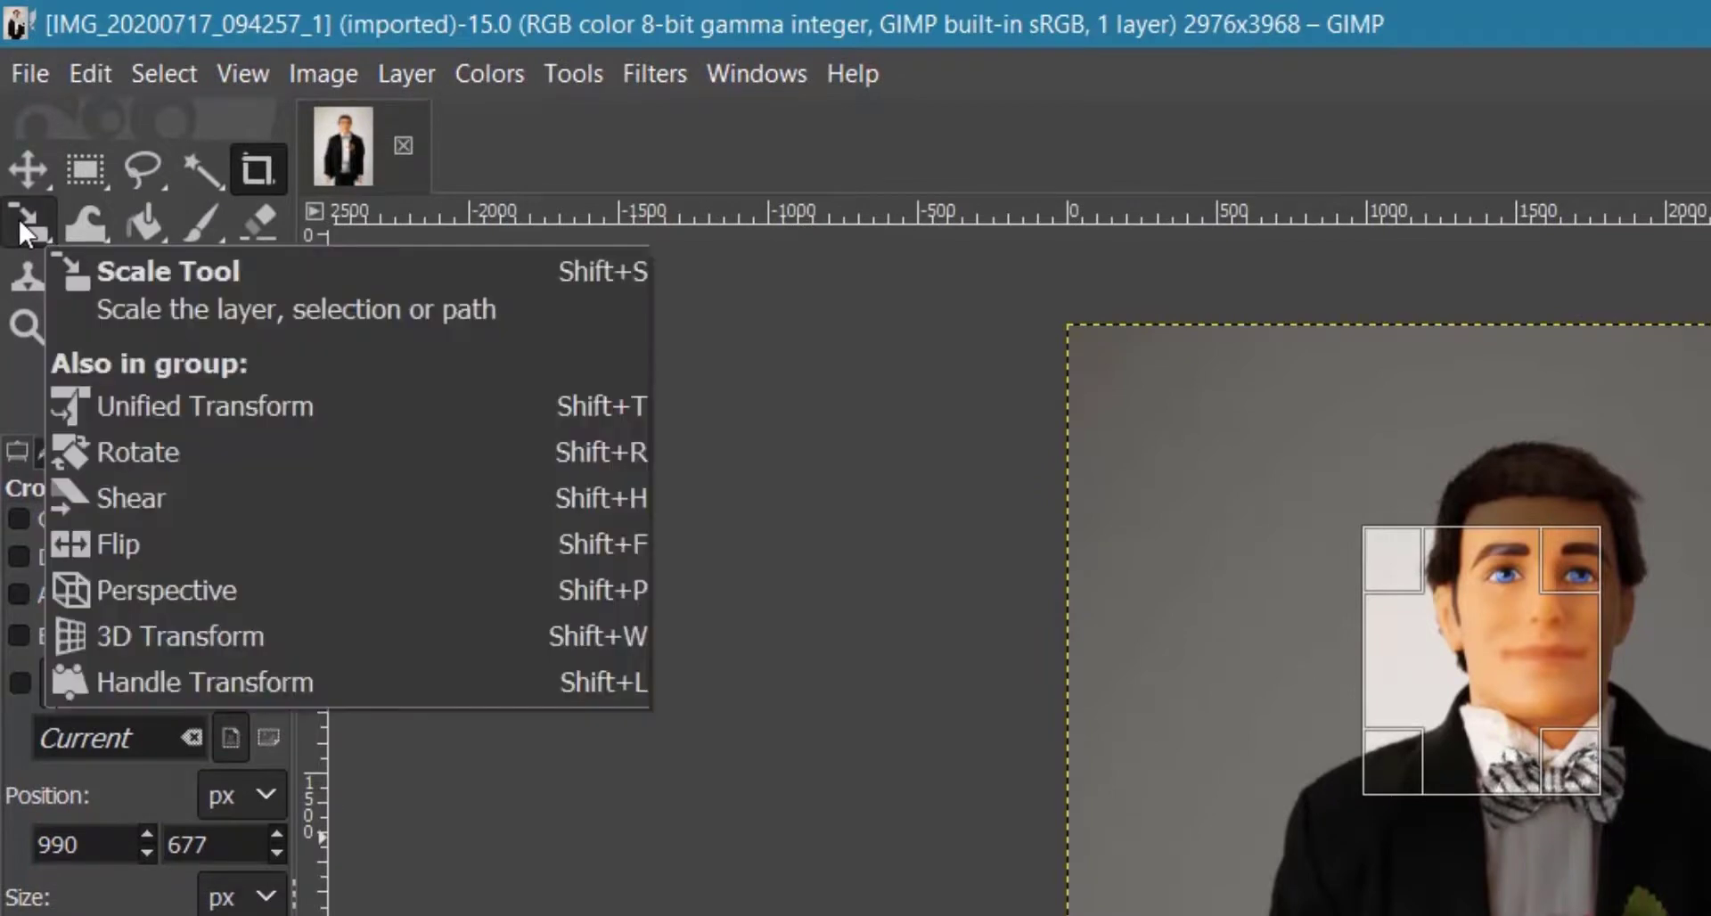
# Step: Apply the crop, make the photo layer half transparent, and shrink it to about 1781 × 2374
pyautogui.click(19, 219)
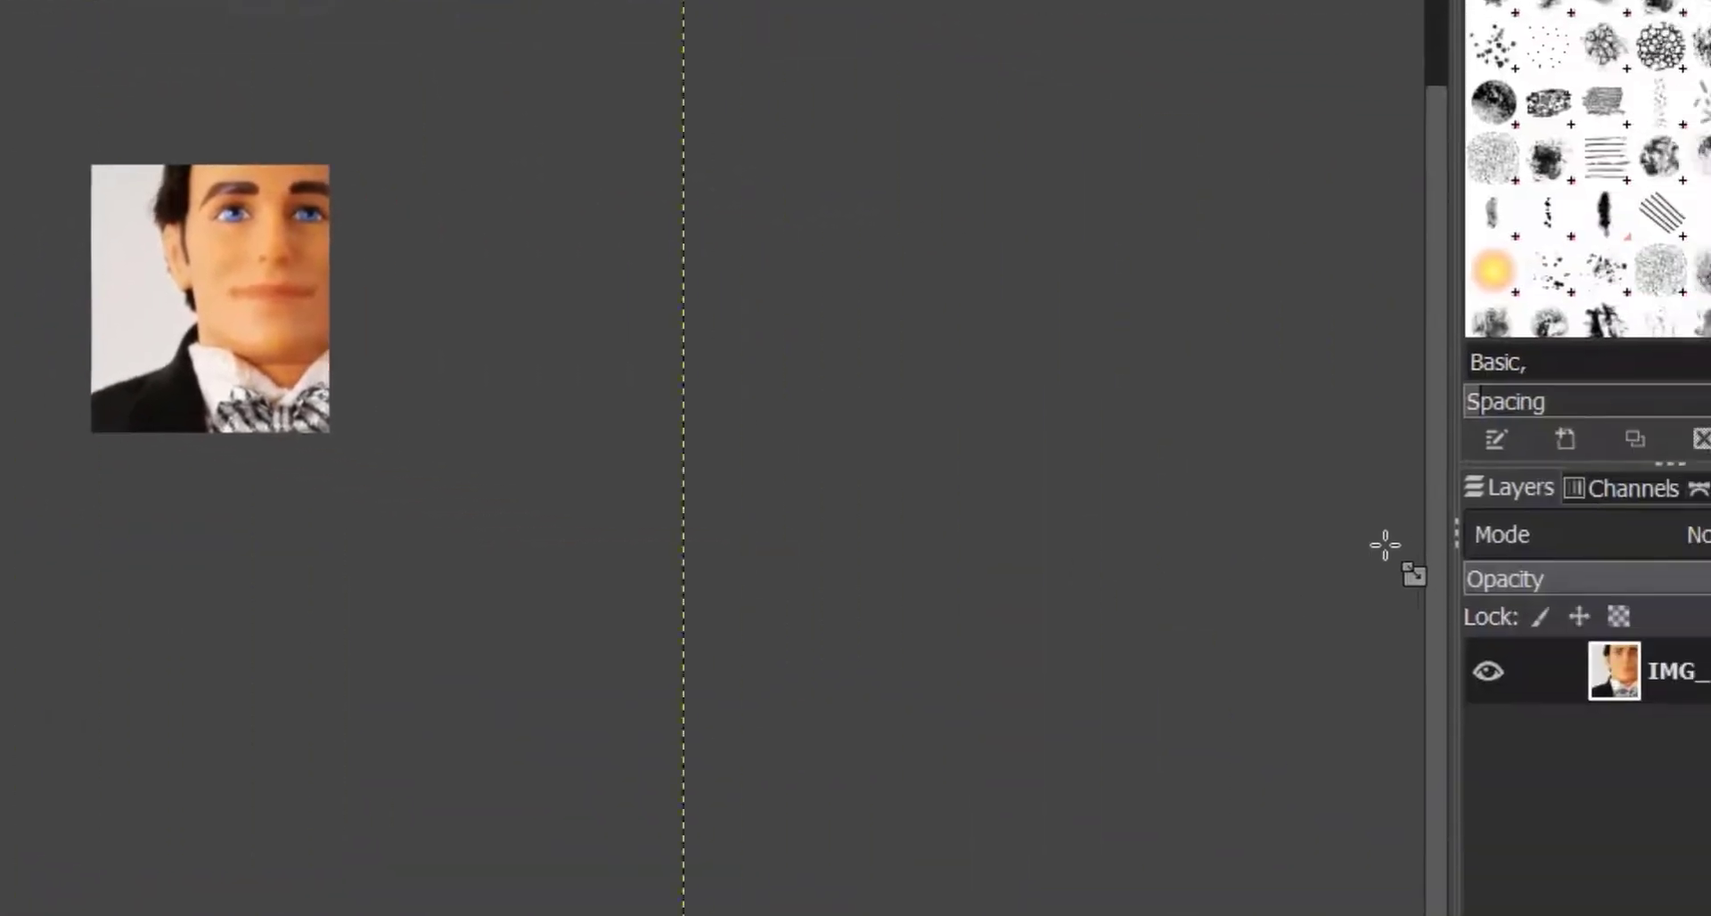
pyautogui.click(1661, 584)
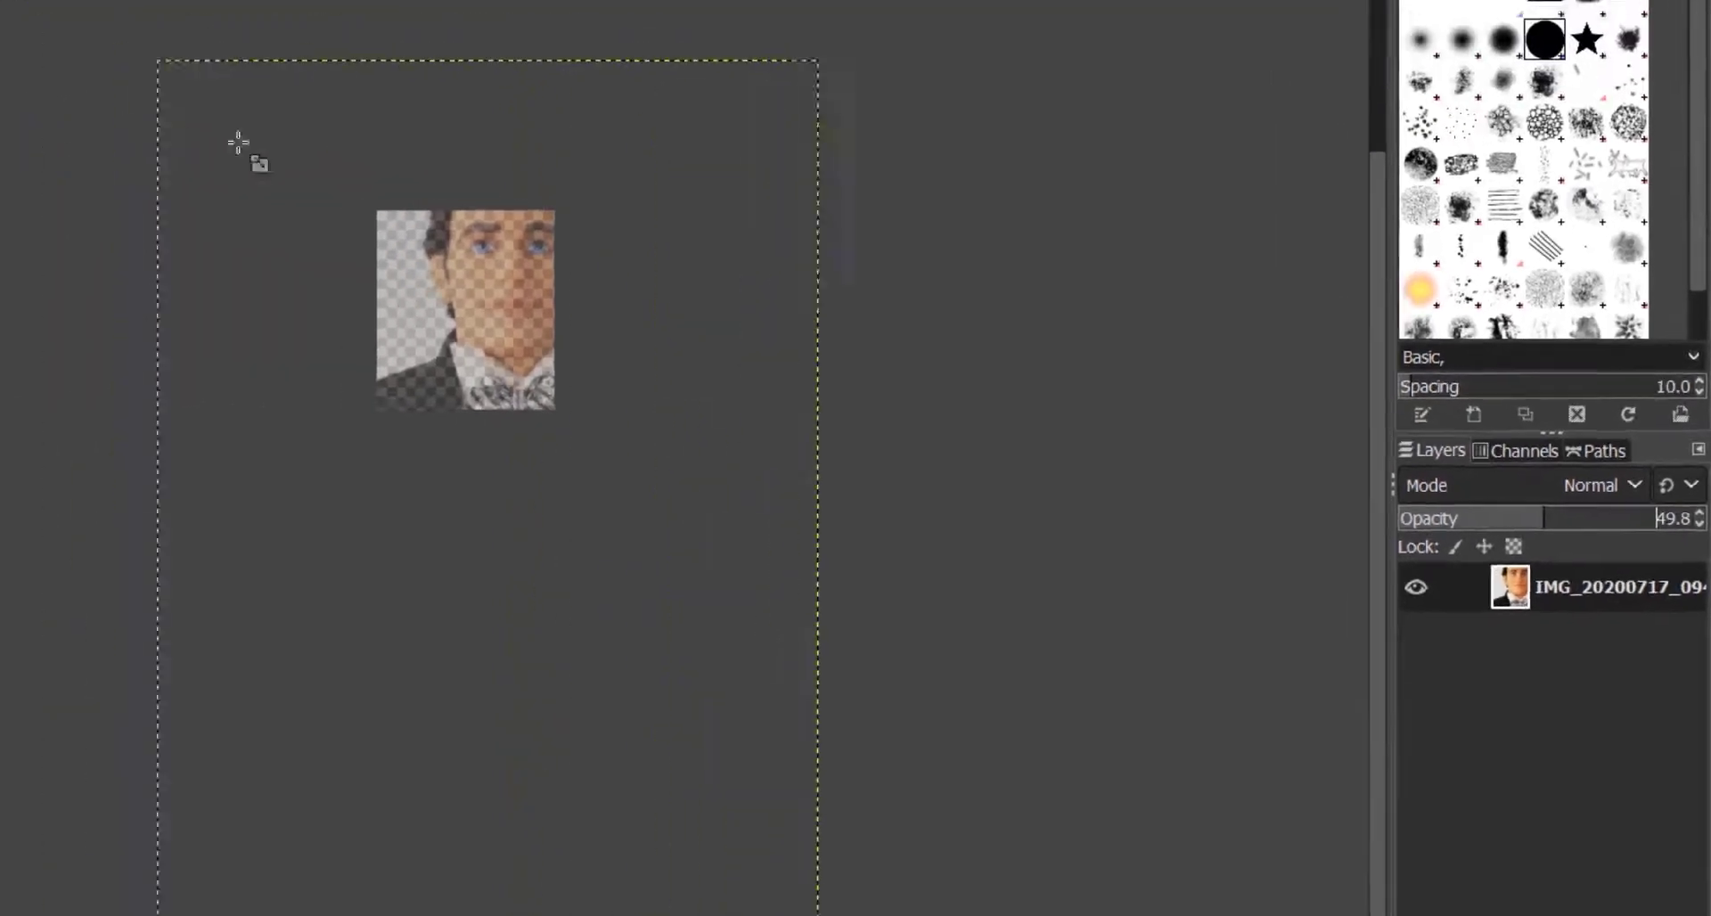
pyautogui.click(635, 233)
pyautogui.moveTo(636, 233); pyautogui.dragTo(694, 305)
pyautogui.moveTo(1038, 744); pyautogui.dragTo(902, 583)
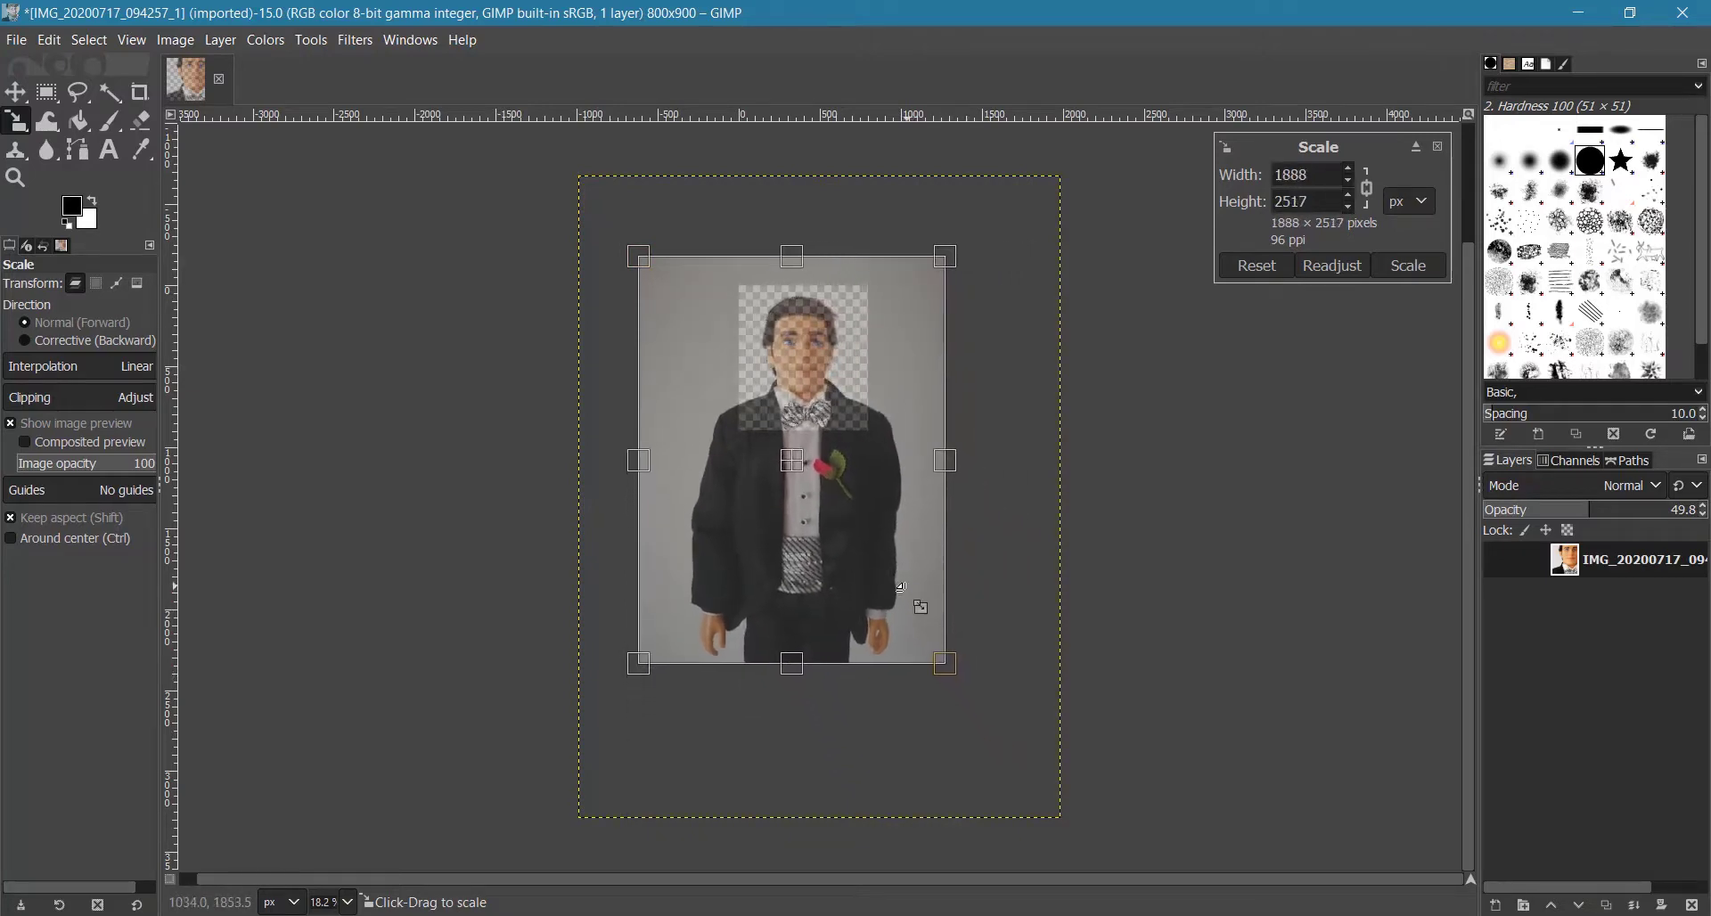
pyautogui.moveTo(682, 624); pyautogui.dragTo(707, 618)
pyautogui.moveTo(905, 658); pyautogui.dragTo(902, 611)
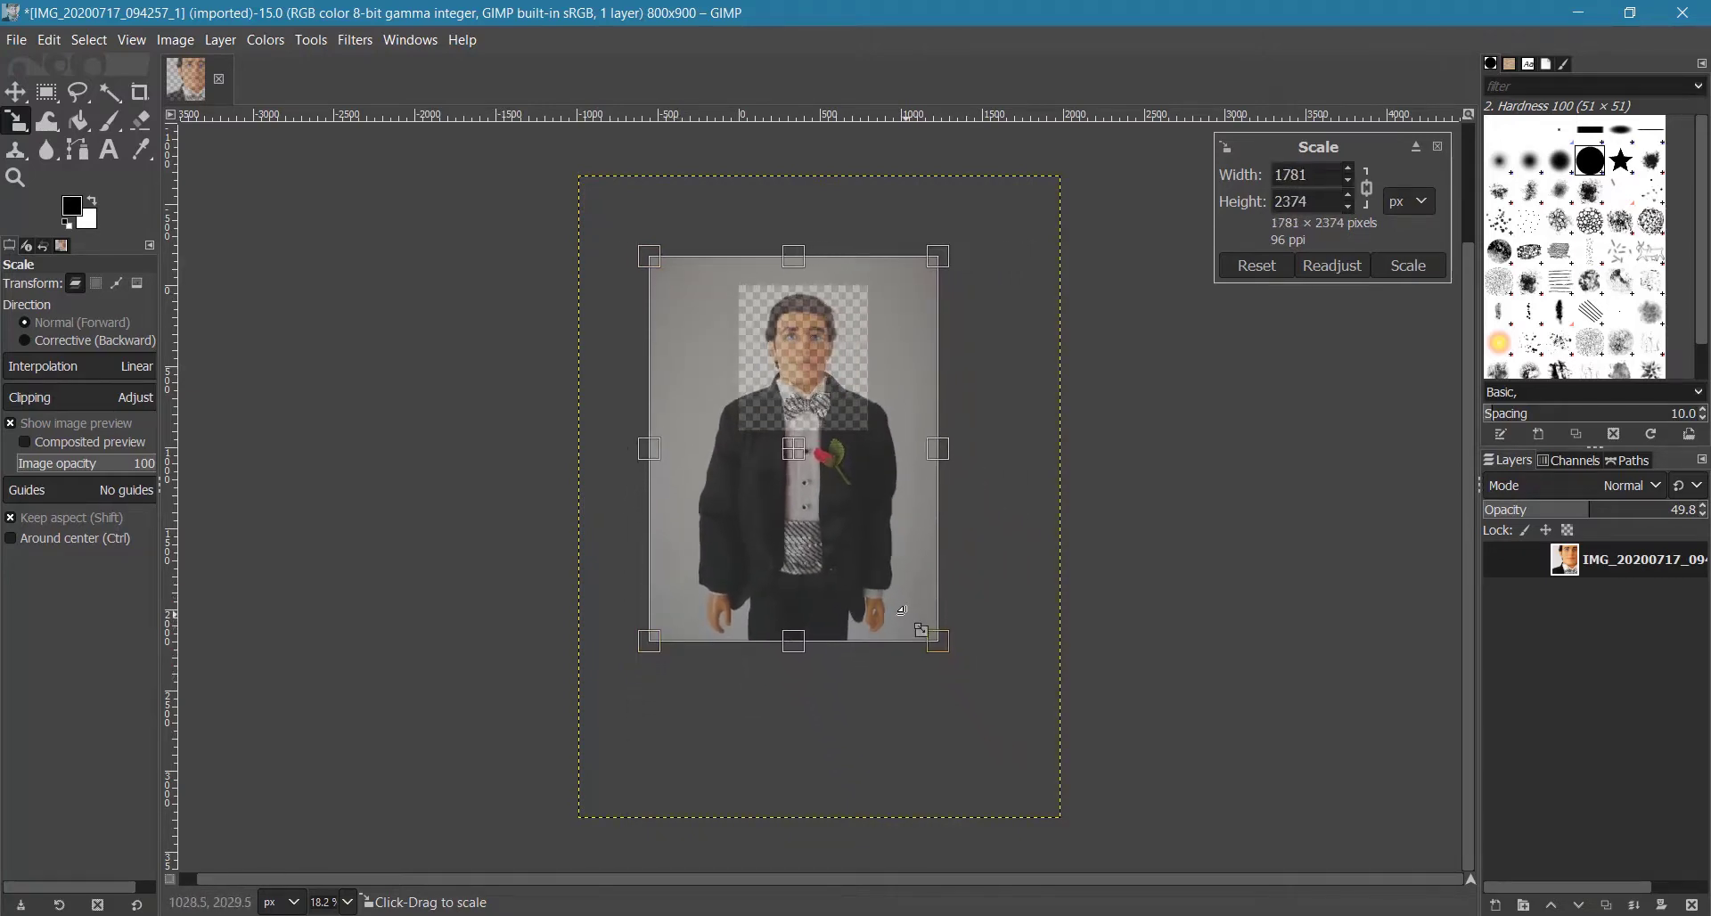
# Step: Scale the photo to 1790 × 2386 with locked proportions, centre the face, apply, restore full opacity
pyautogui.hotkey('shift', '+')
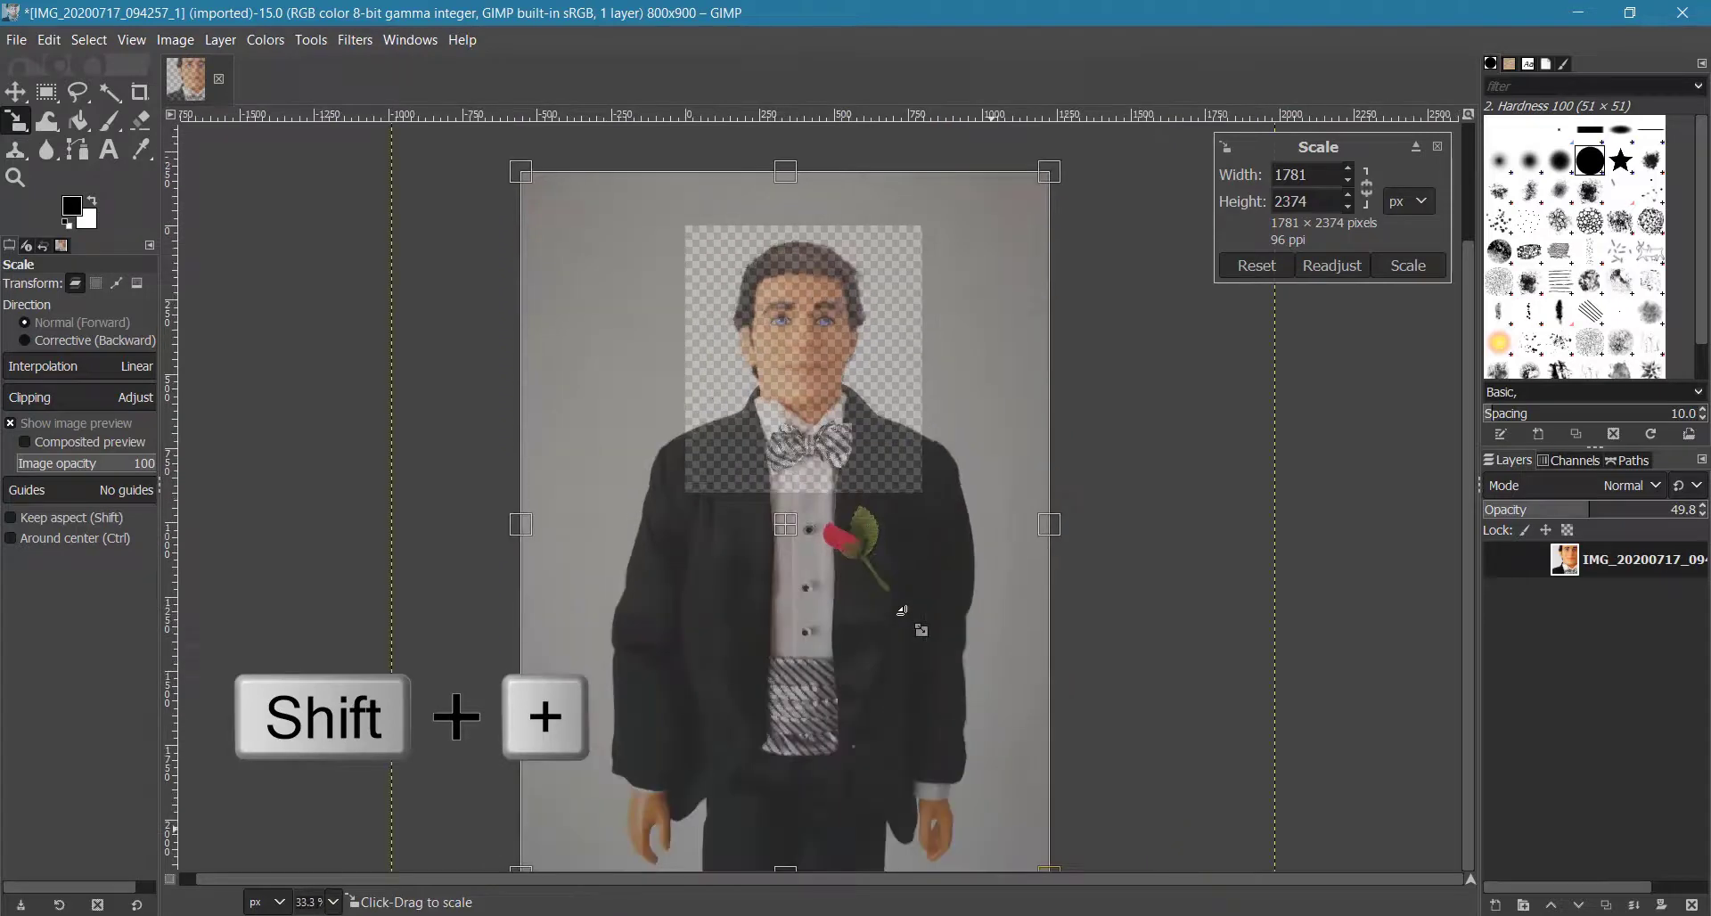
pyautogui.press('-')
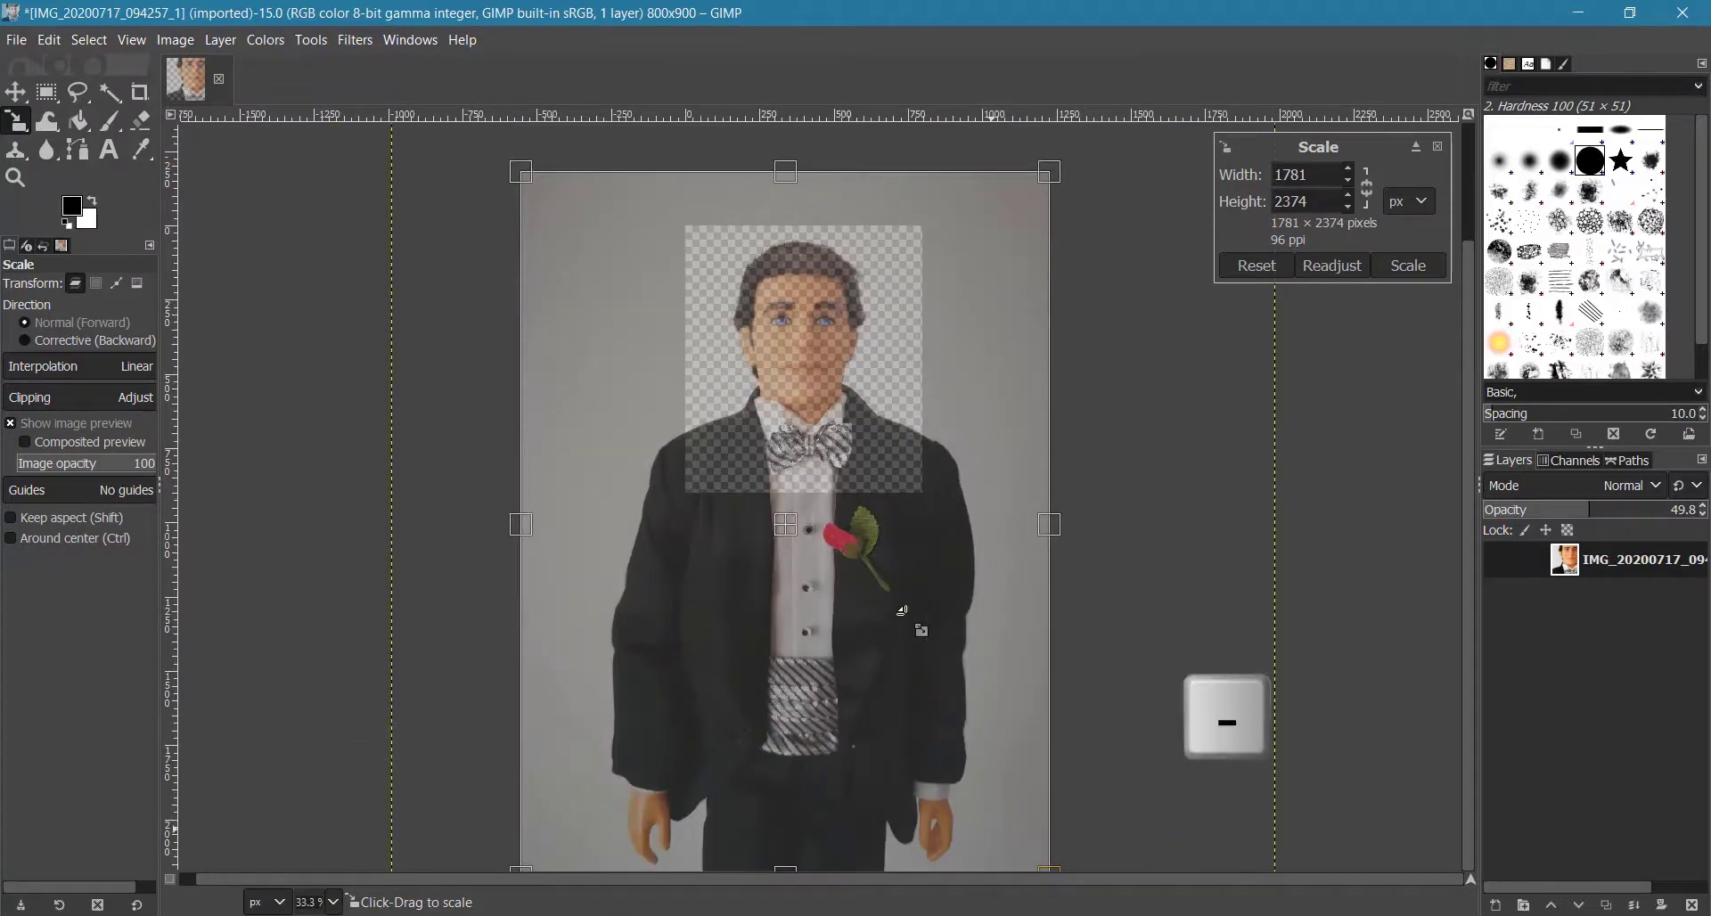
pyautogui.hotkey('shift', '+')
pyautogui.press('shift')
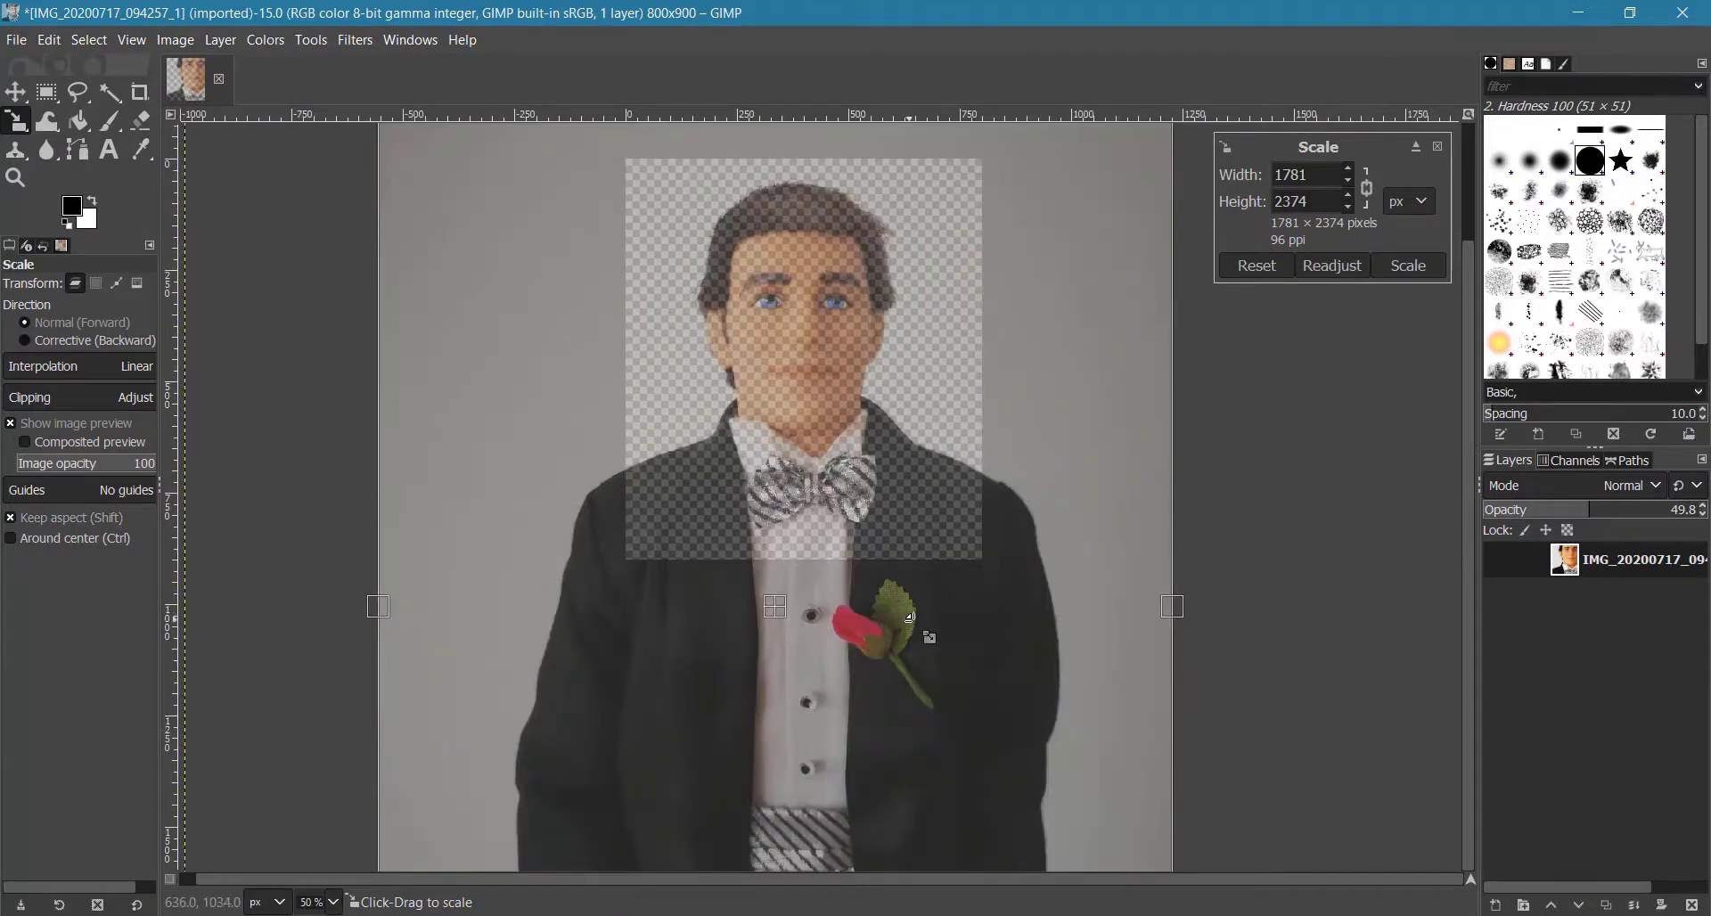
pyautogui.moveTo(971, 680); pyautogui.dragTo(976, 685)
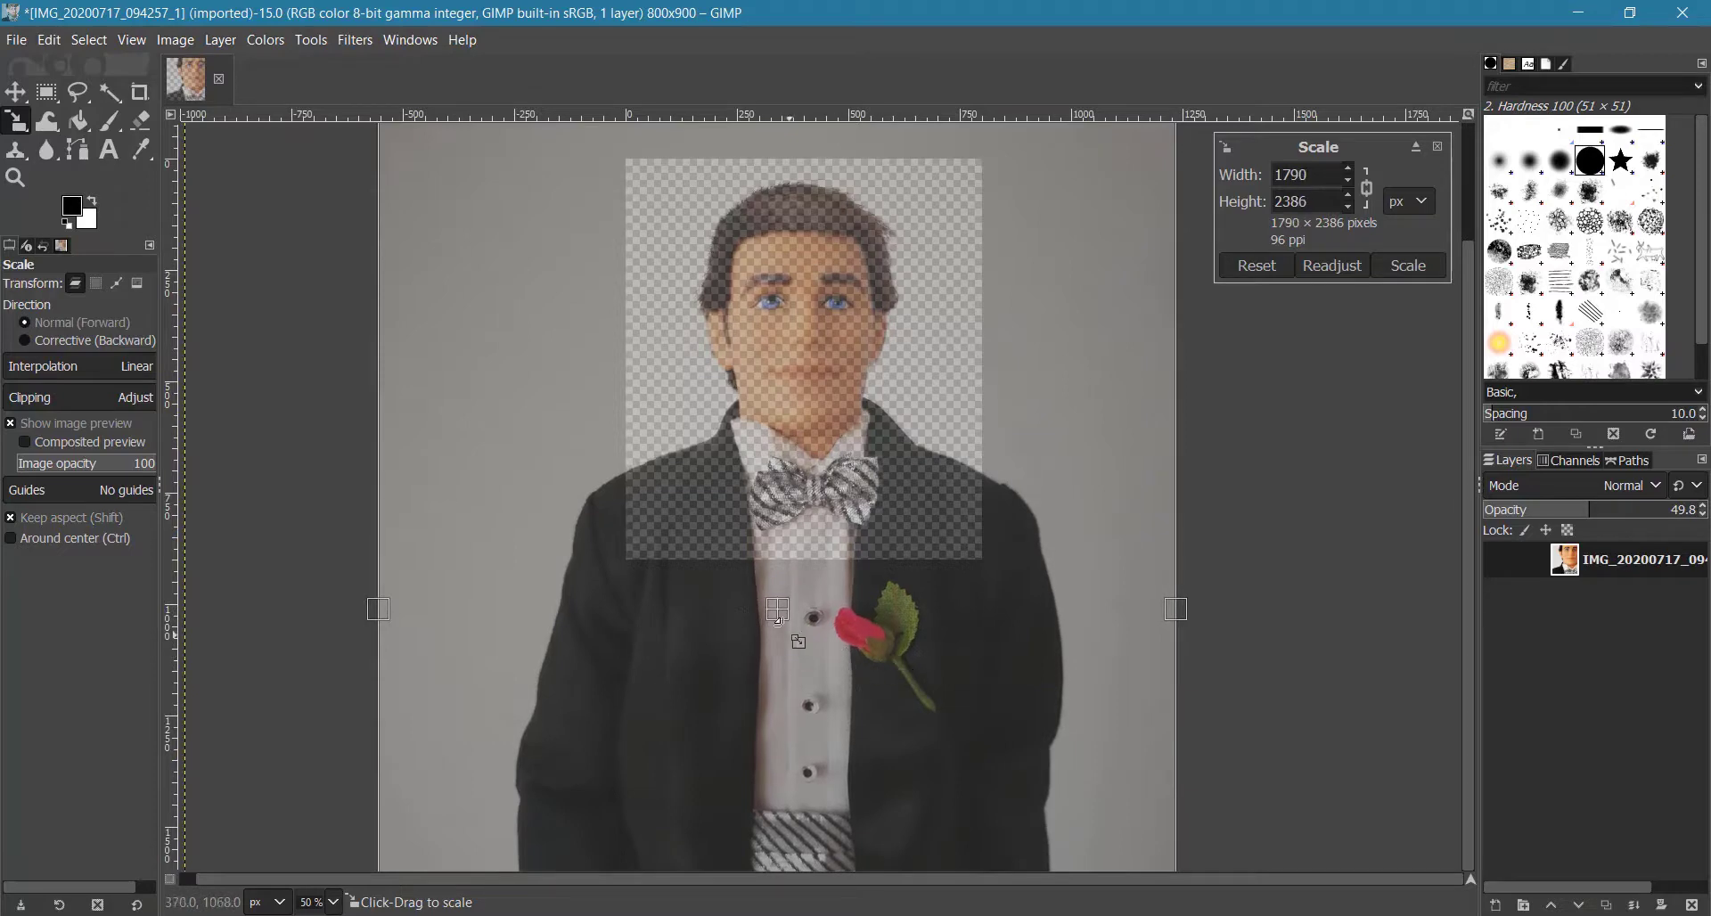
pyautogui.moveTo(795, 635); pyautogui.dragTo(796, 641)
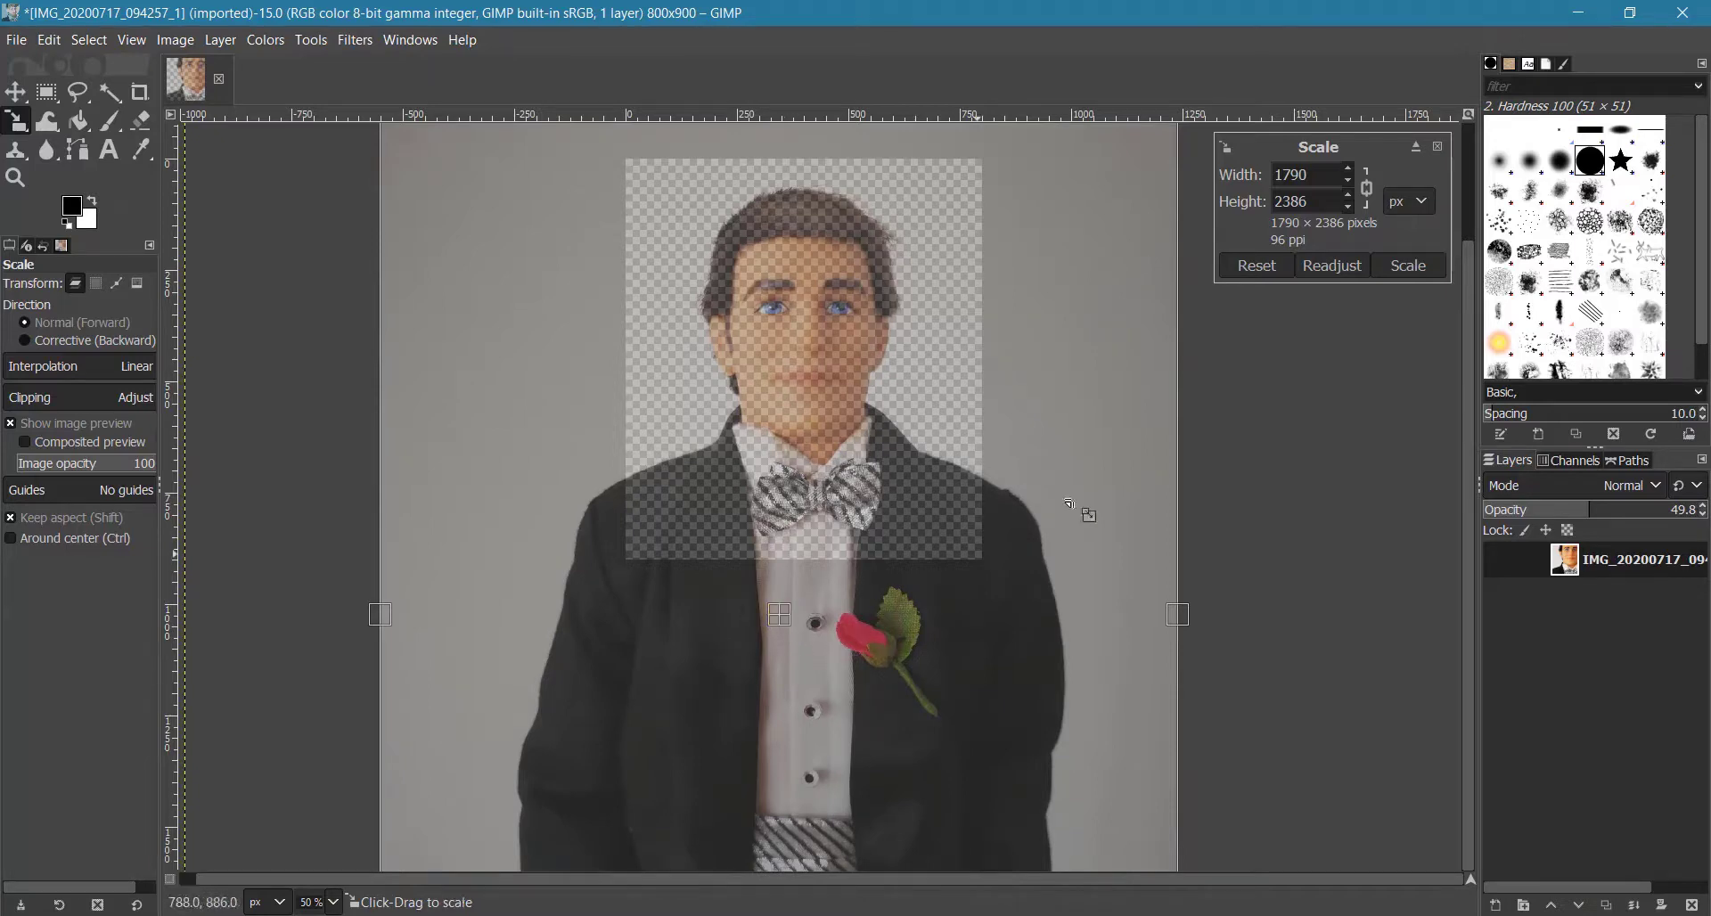
pyautogui.click(1410, 264)
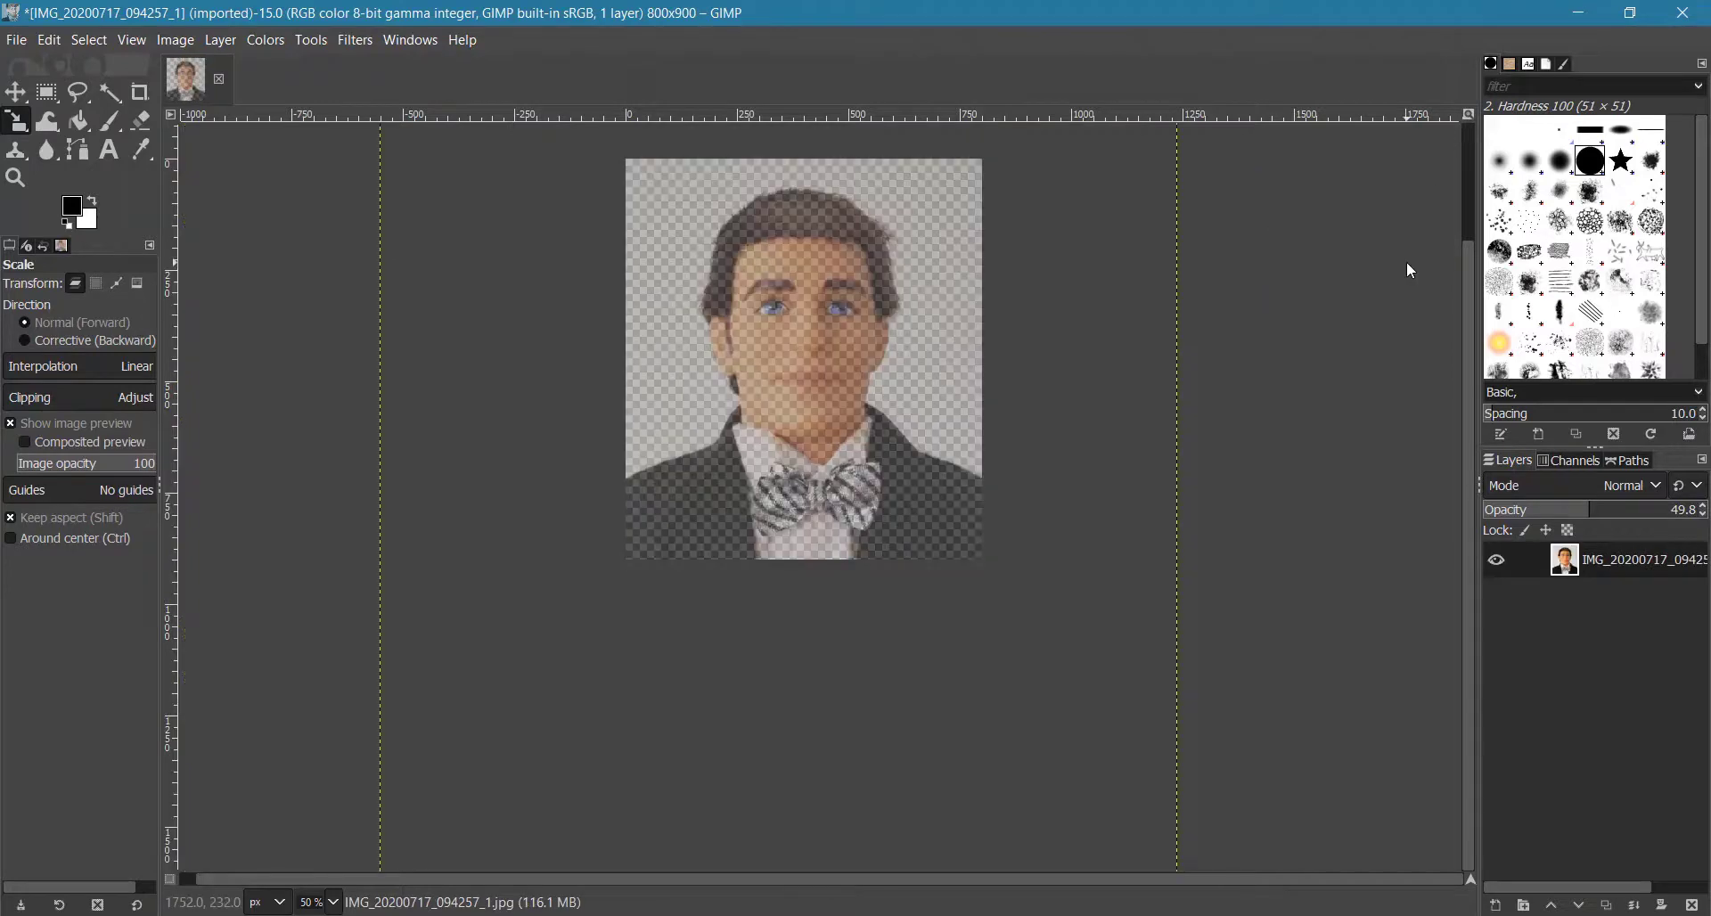
pyautogui.moveTo(1622, 514); pyautogui.dragTo(1705, 512)
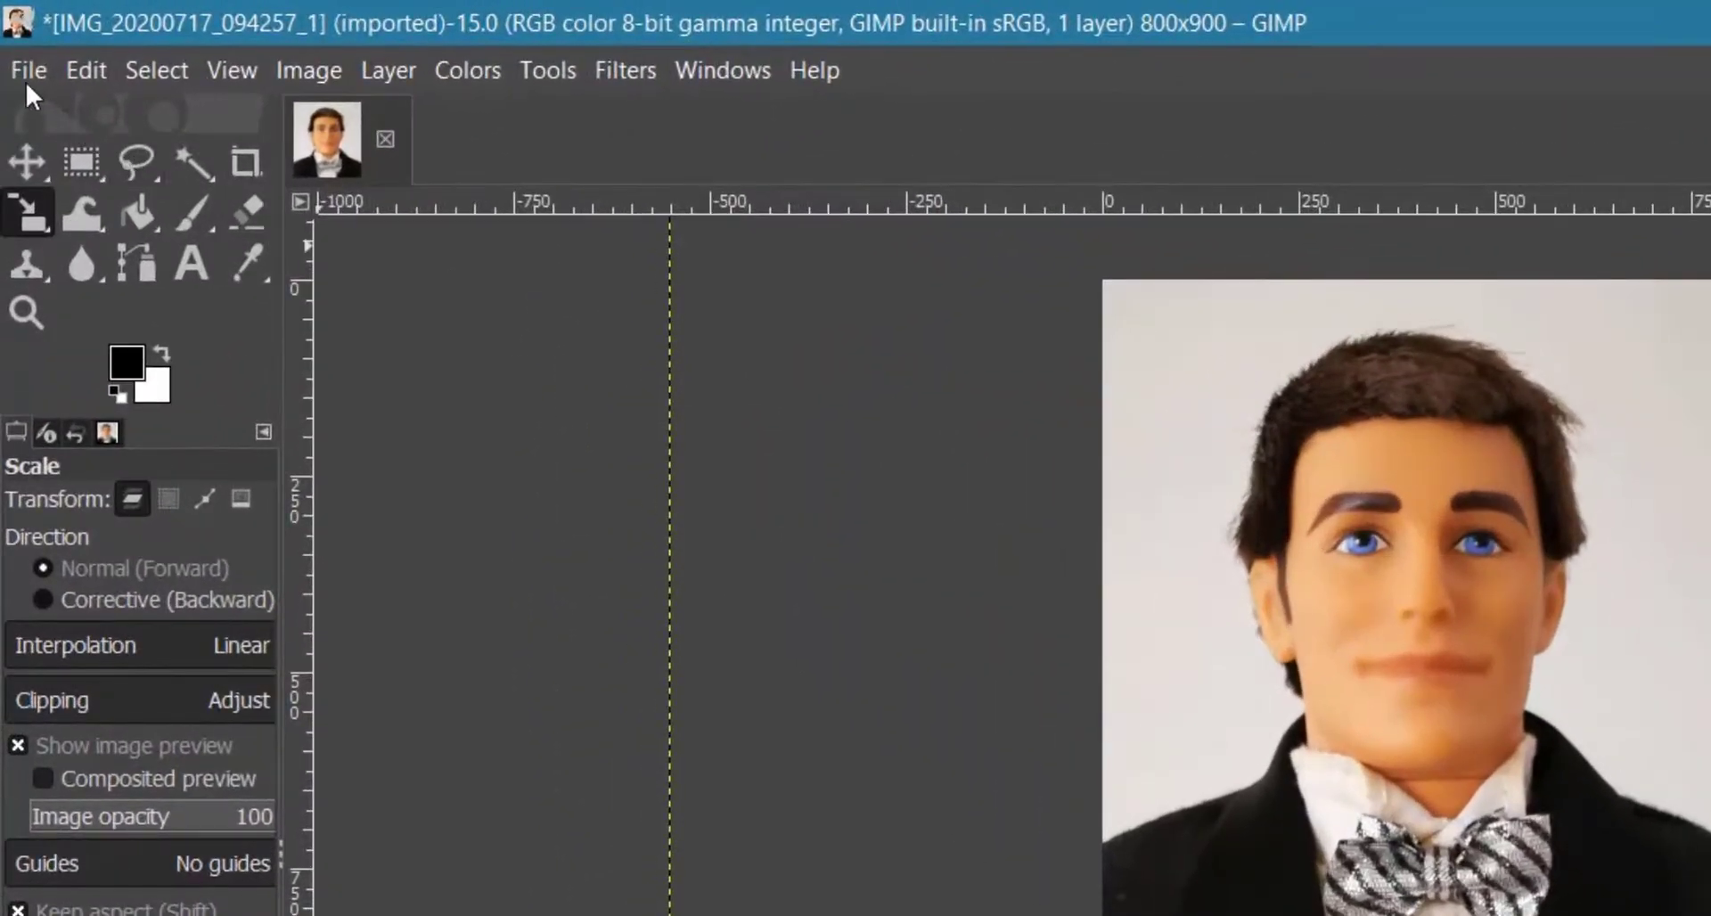
# Step: Export the second portrait as 800x900.jpg to the Pictures folder via Export As
pyautogui.click(22, 73)
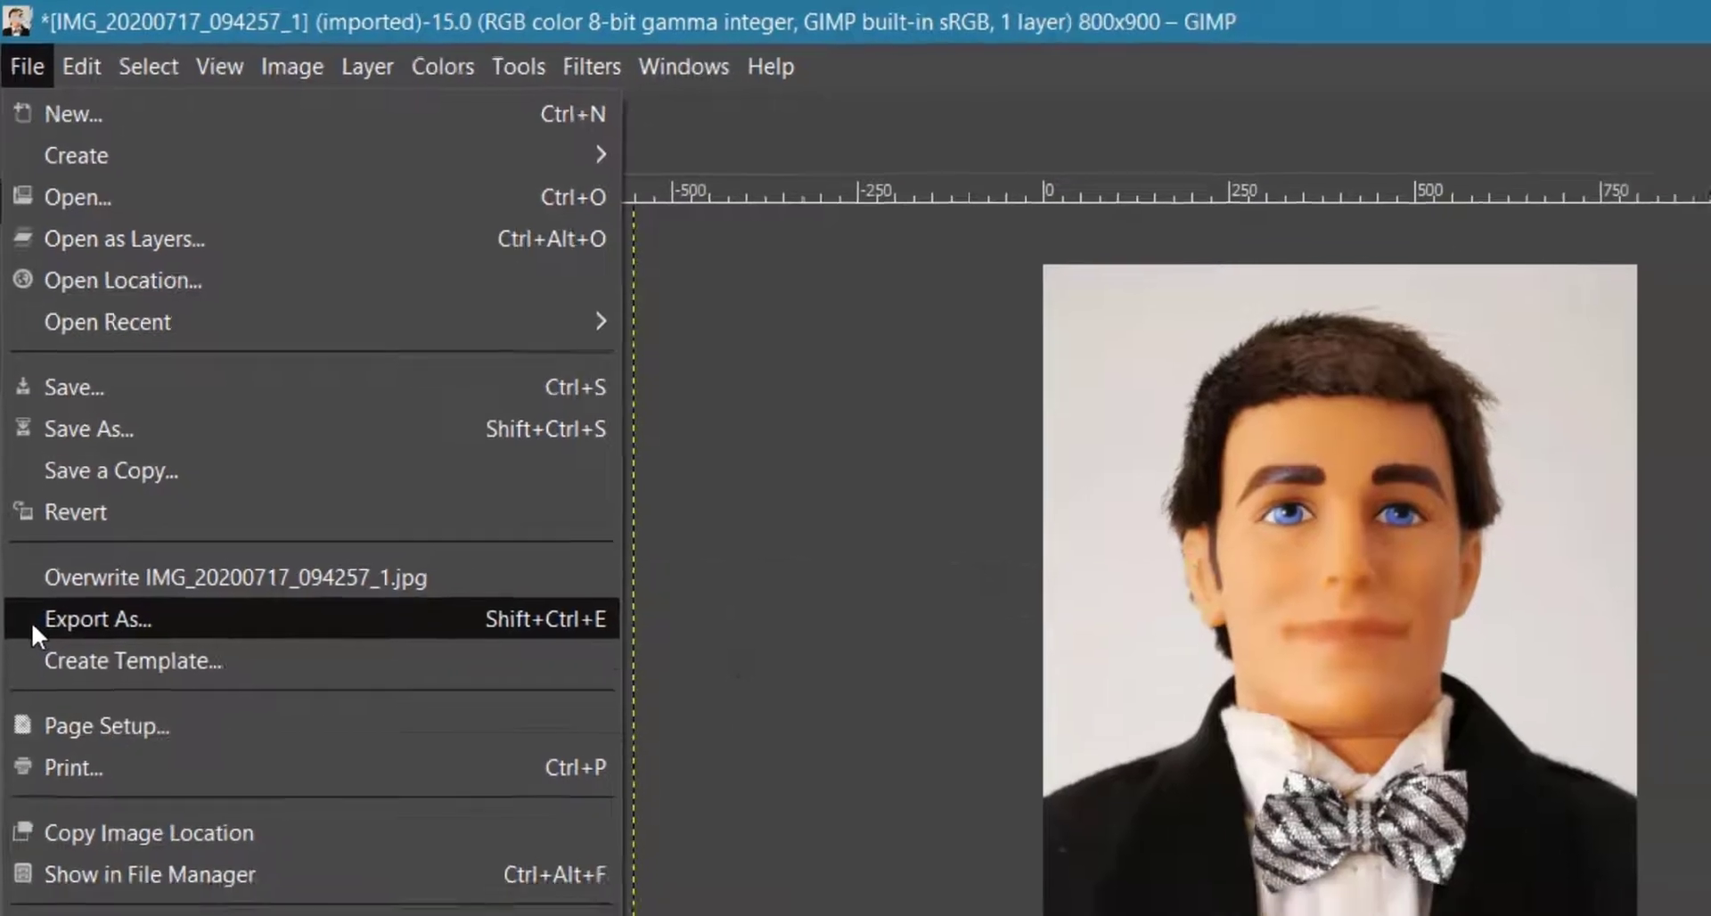
pyautogui.click(55, 655)
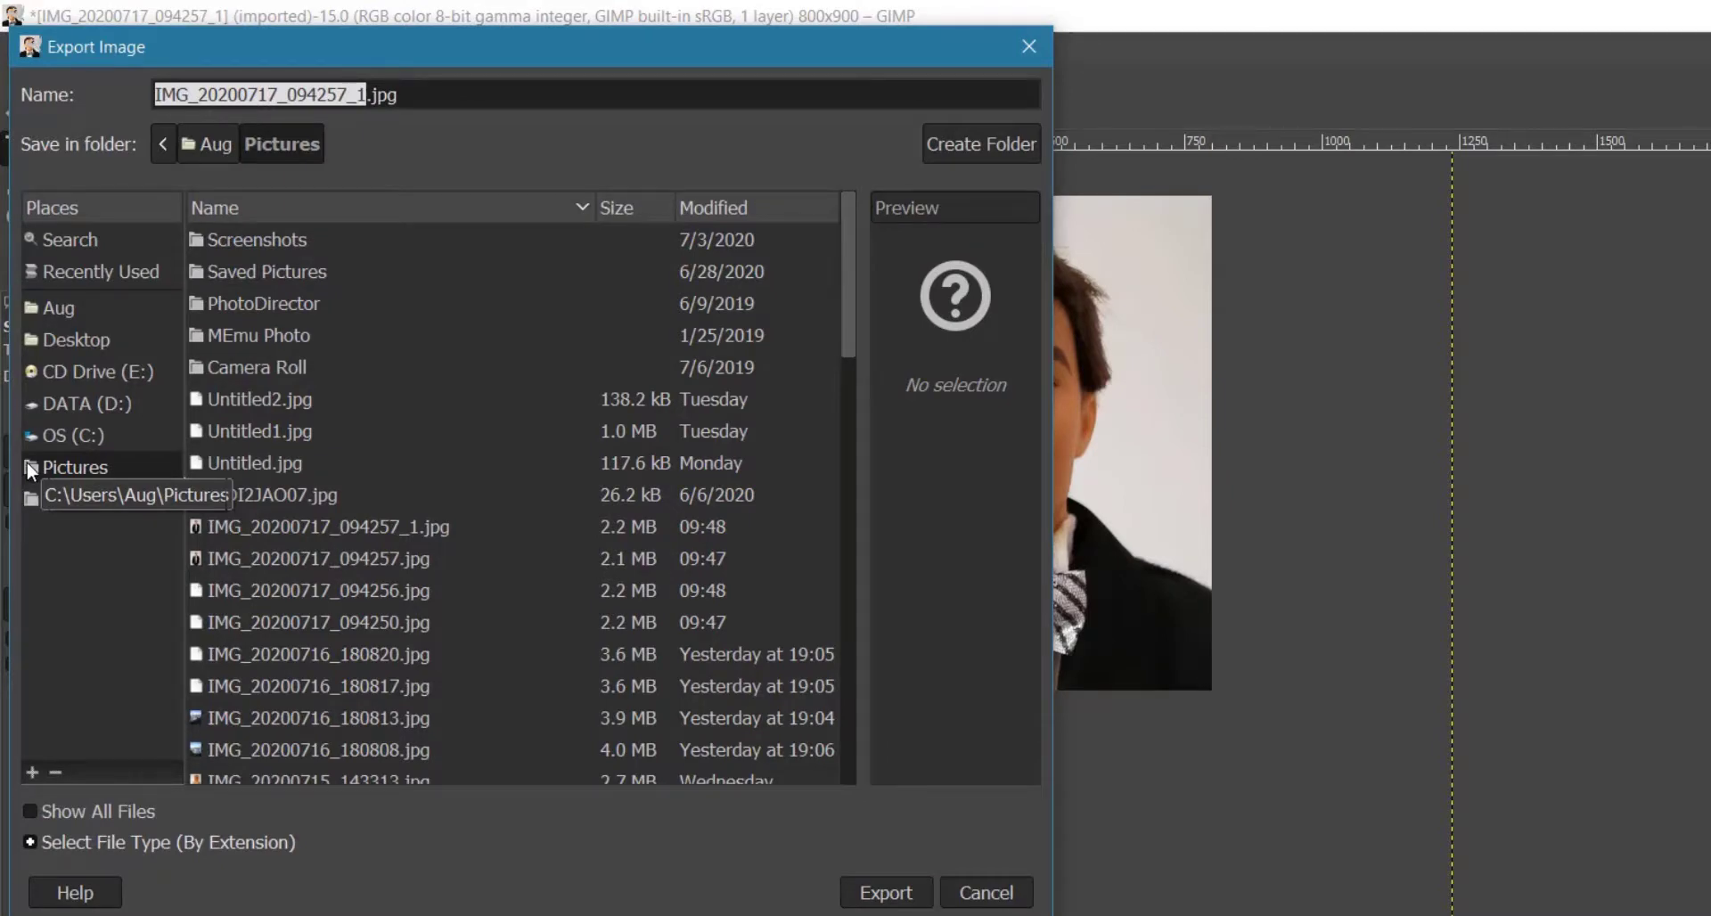
pyautogui.write('800')
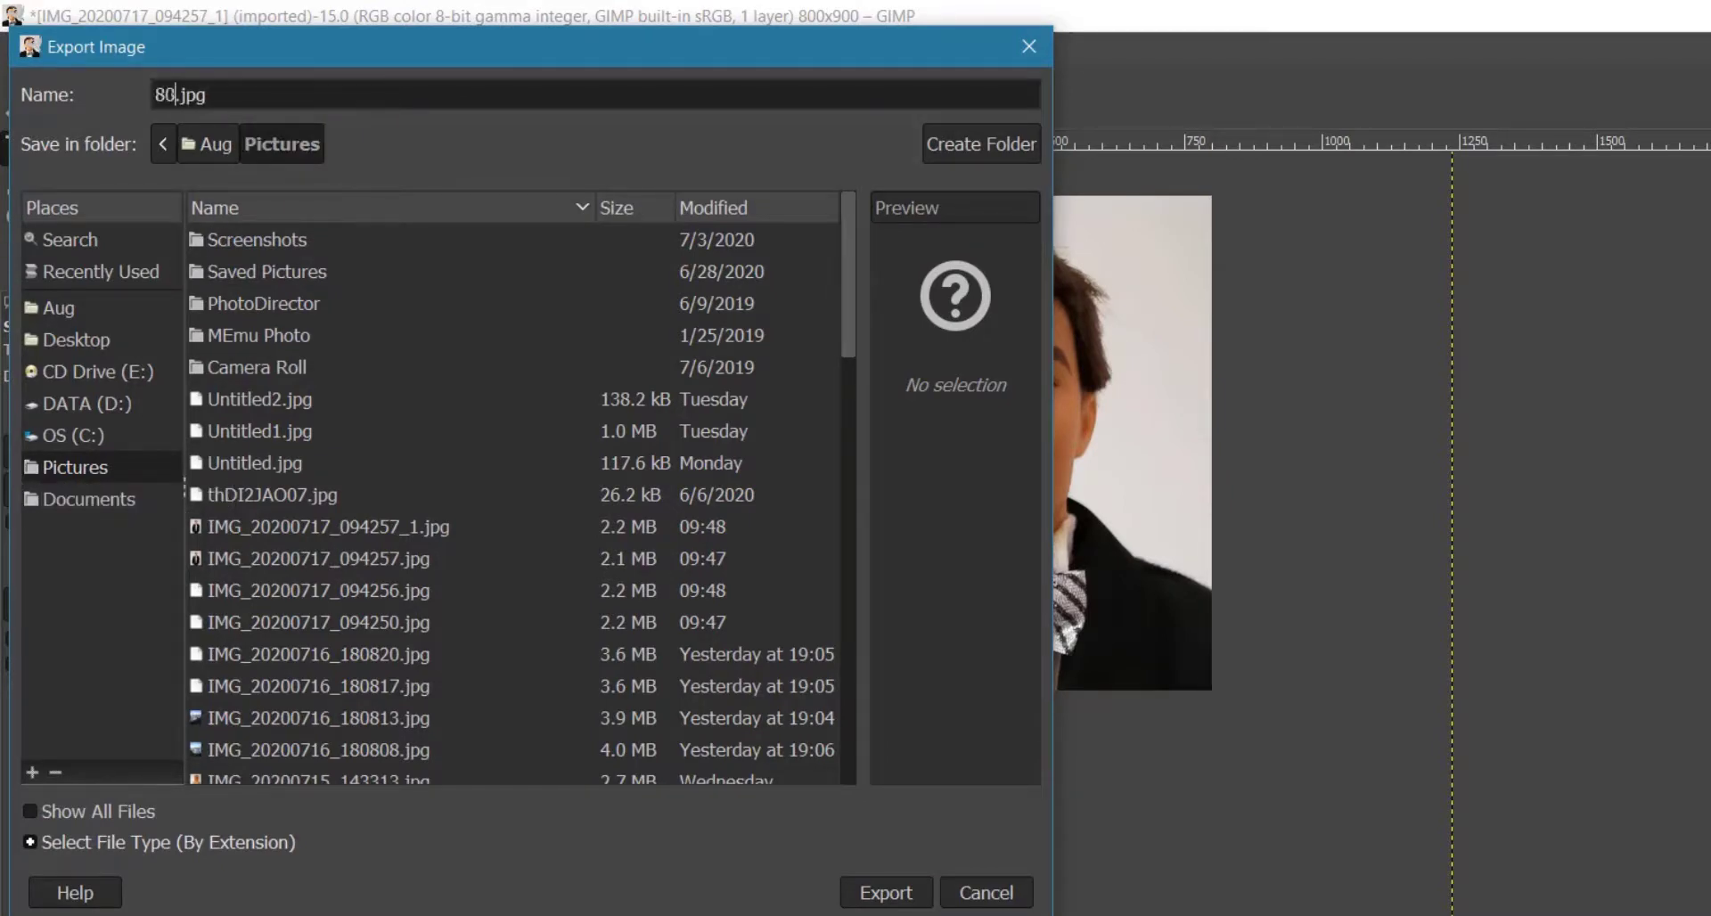
pyautogui.write('x900')
pyautogui.click(882, 896)
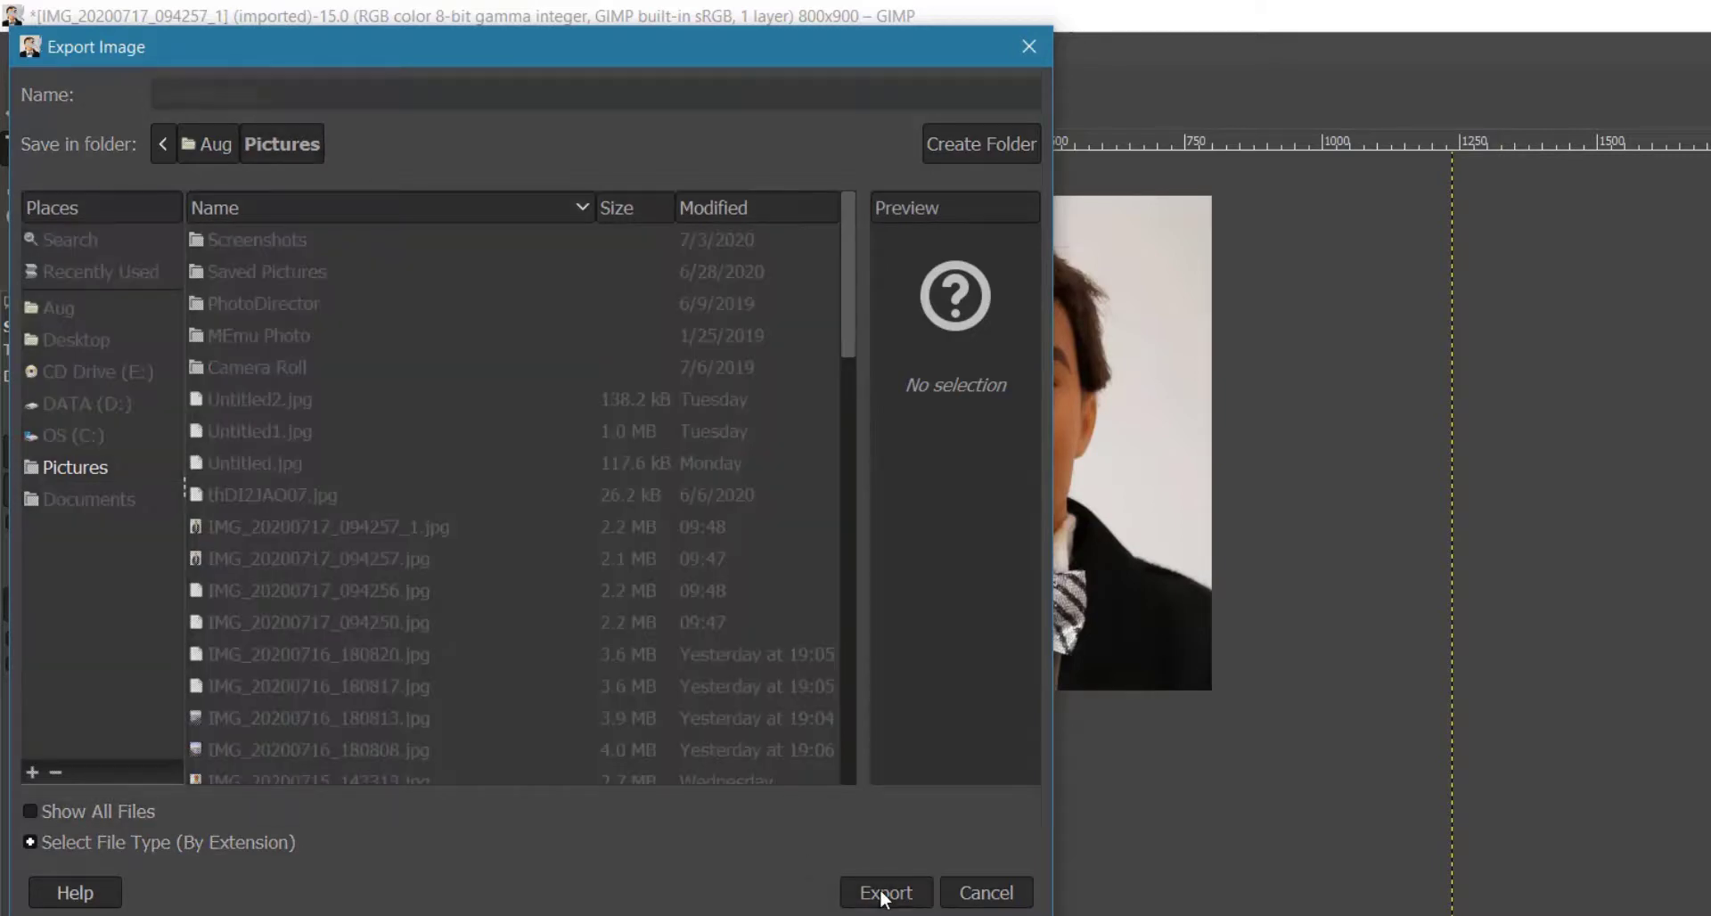